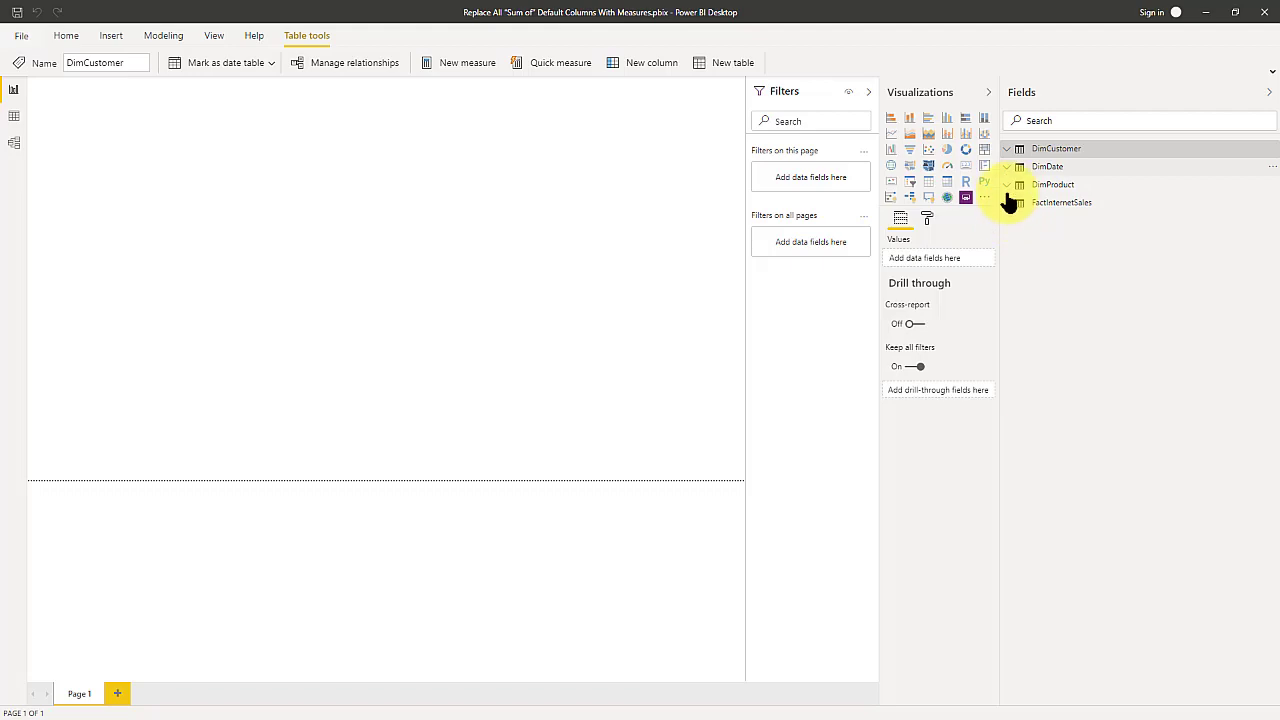
Step: Build a table visual from DimDate's CalendarYear field and place it against the right edge of the report canvas
{"action": "left_click", "coordinate": [1008, 168]}
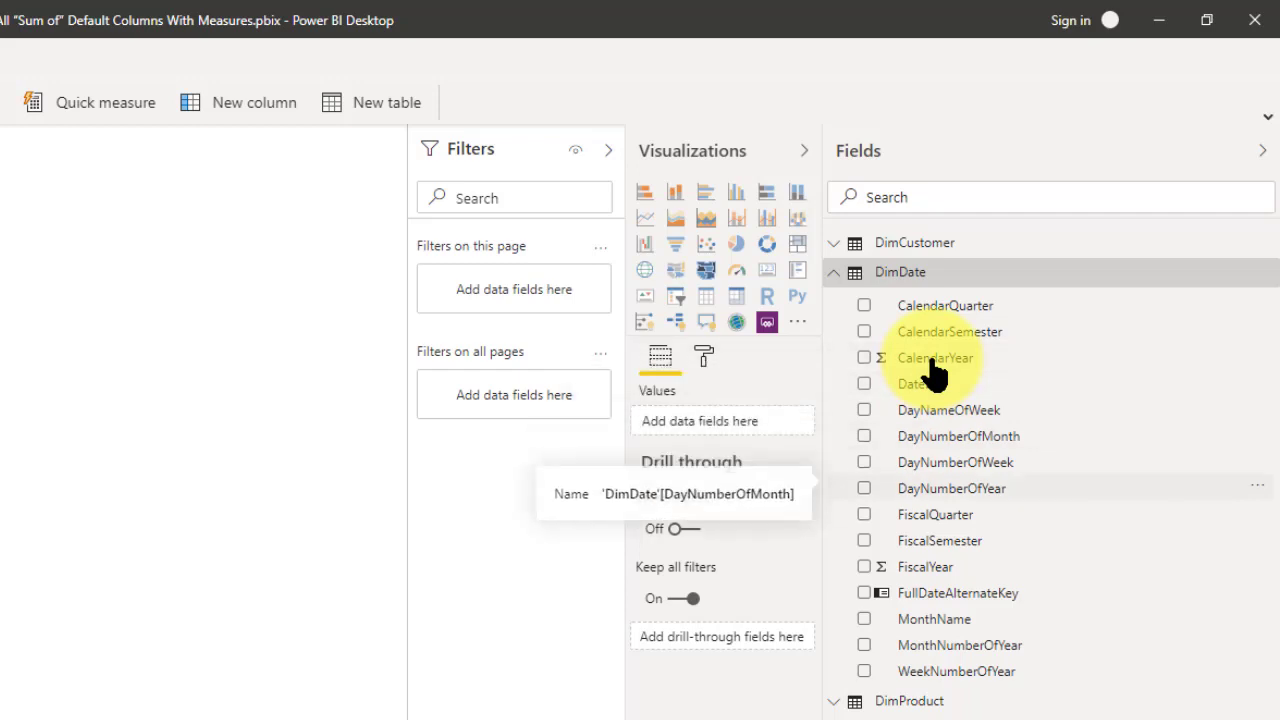
{"action": "left_click", "coordinate": [864, 358]}
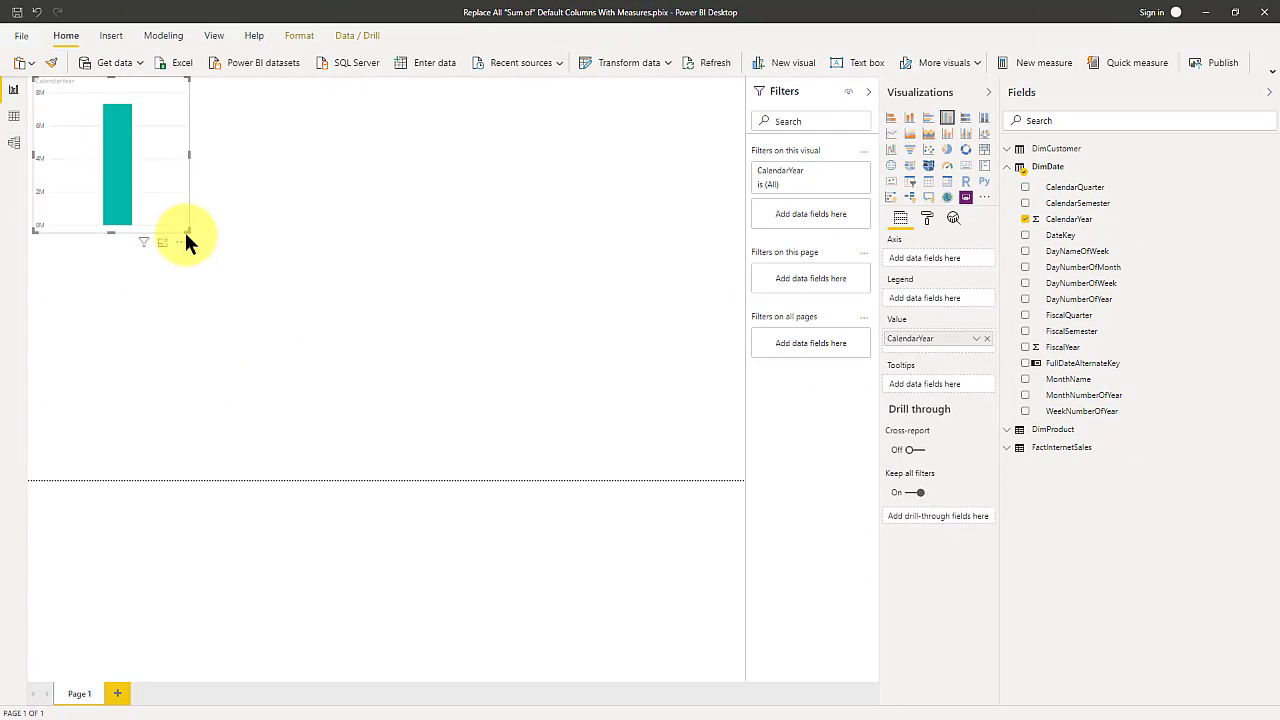
{"action": "left_click_drag", "start_coordinate": [166, 134], "coordinate": [733, 145]}
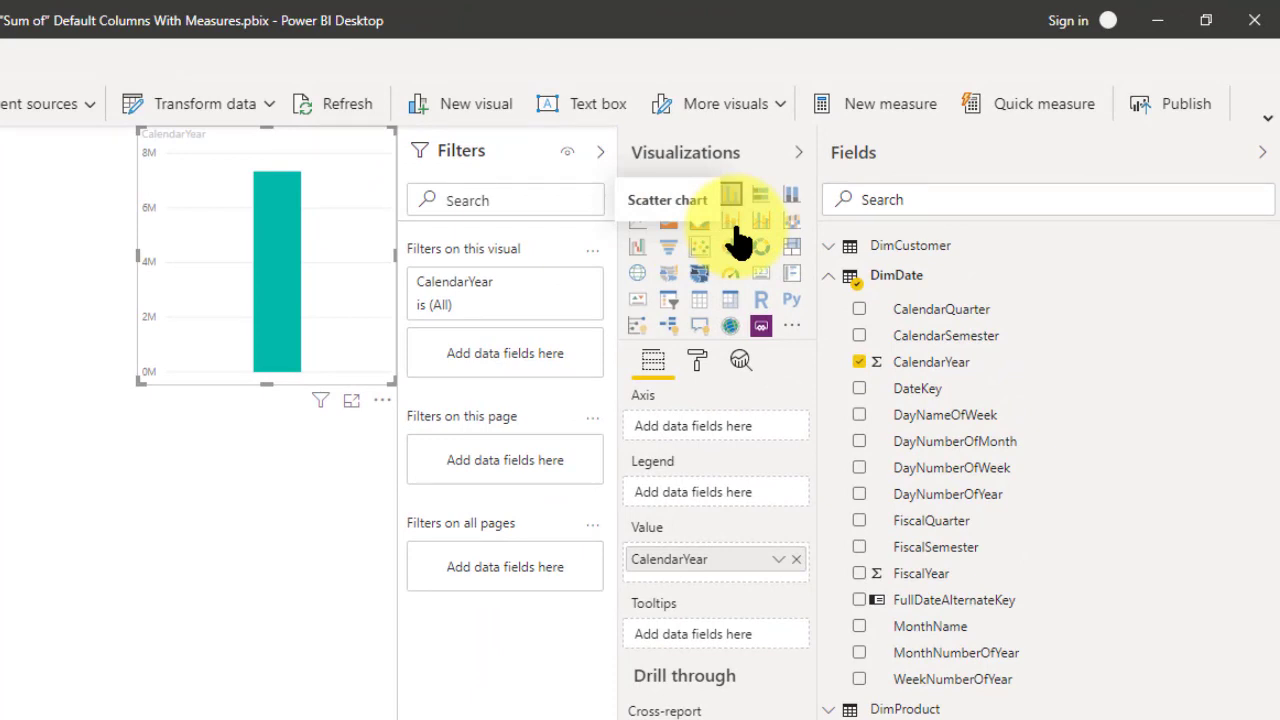
{"action": "left_click", "coordinate": [699, 298]}
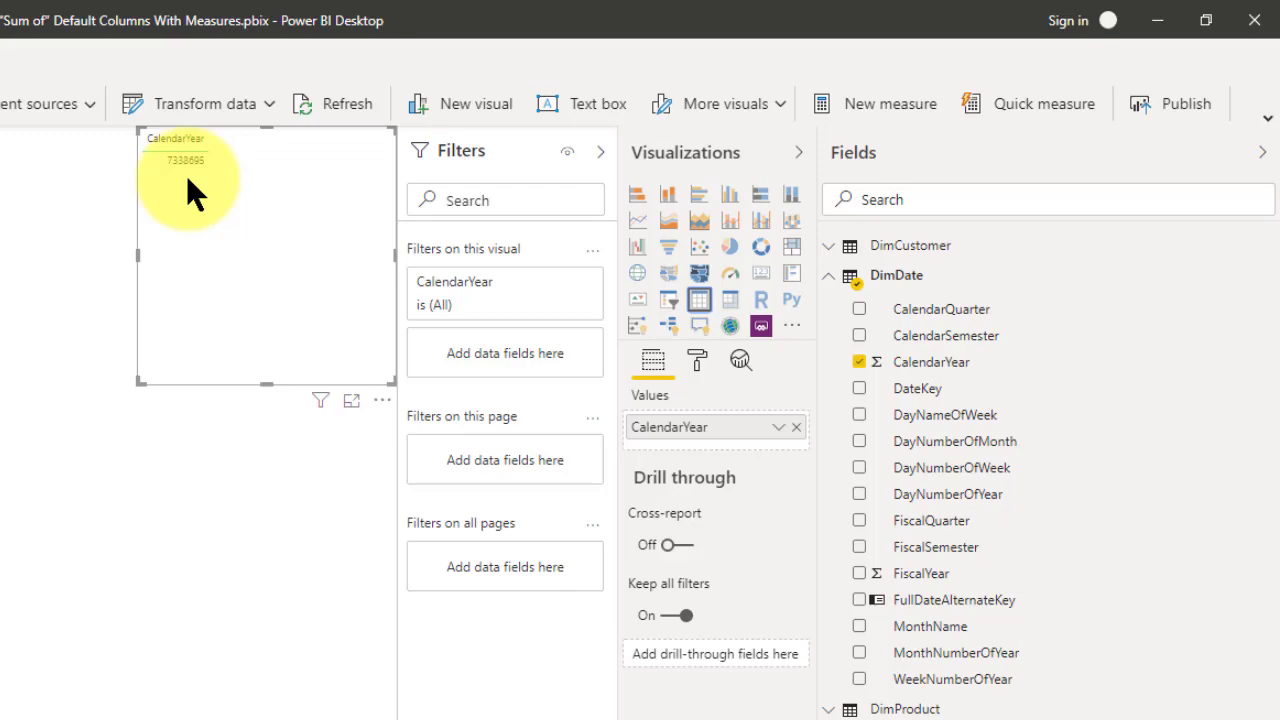
Step: Check the table relationships in the model diagram, and set CalendarYear's default summarization to Don't summarize
{"action": "left_click", "coordinate": [5, 230]}
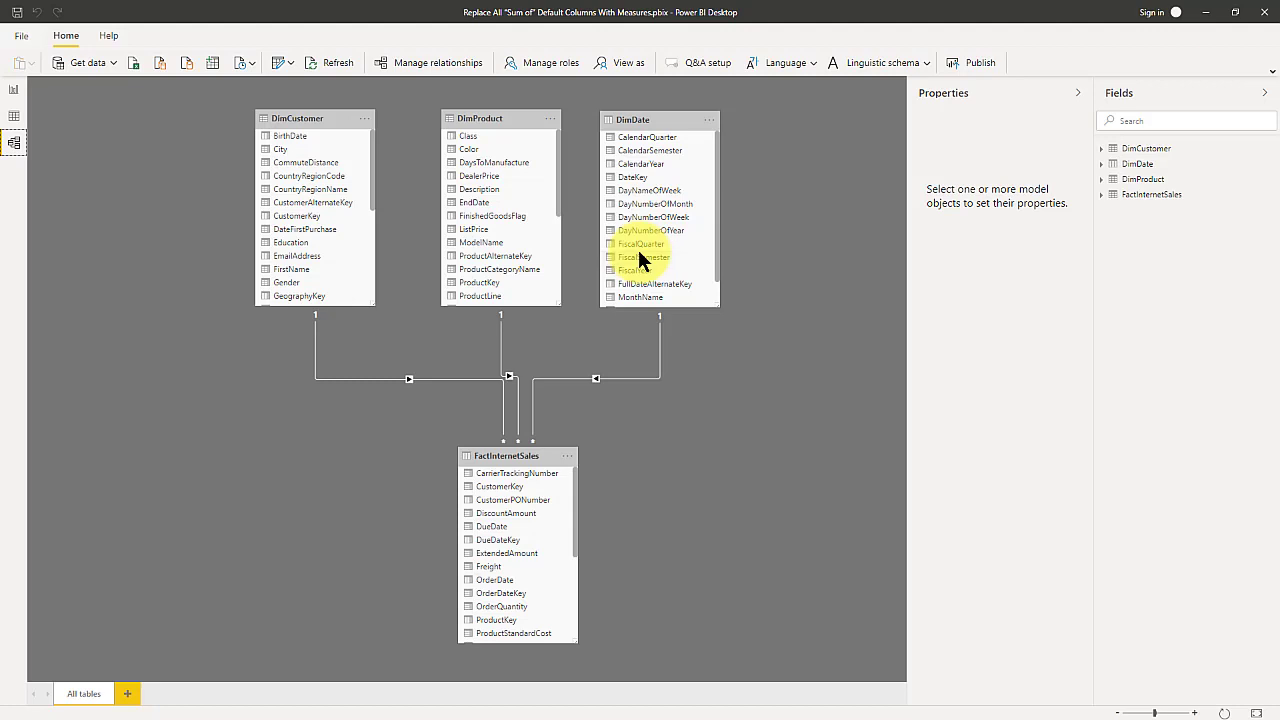
{"action": "left_click", "coordinate": [13, 89]}
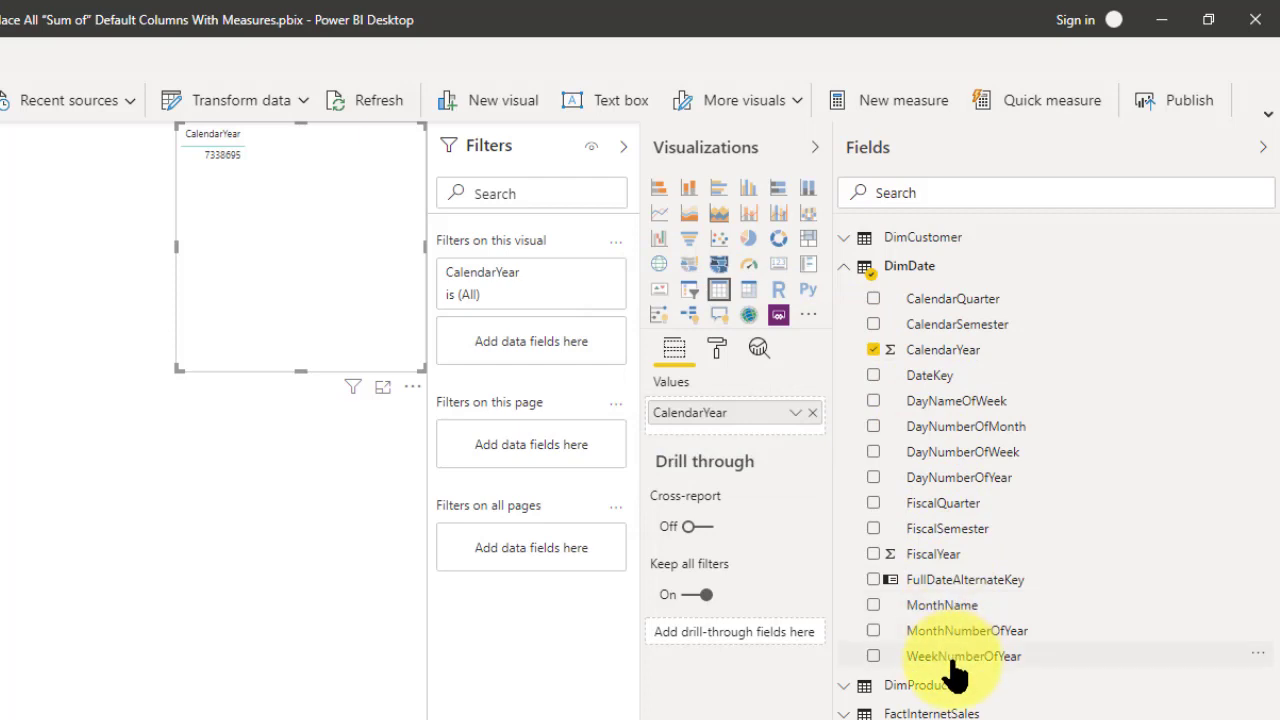
{"action": "left_click", "coordinate": [930, 352]}
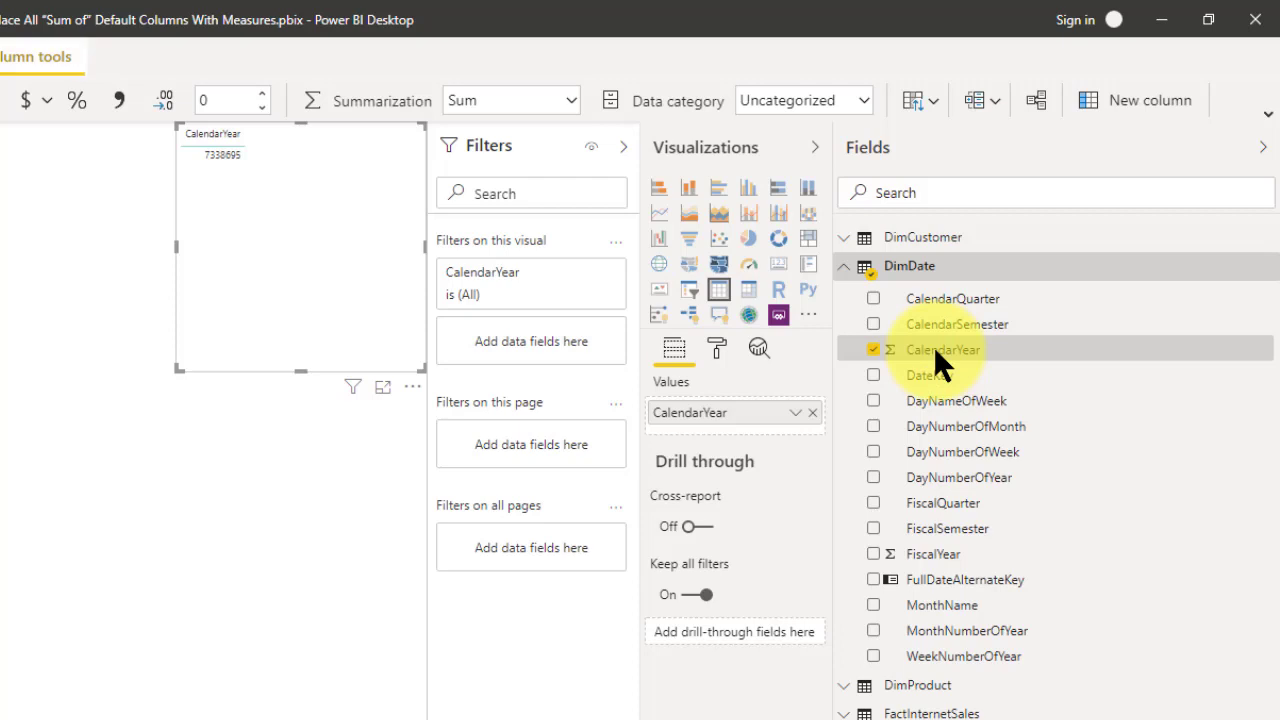
{"action": "left_click", "coordinate": [572, 100]}
{"action": "left_click", "coordinate": [515, 180]}
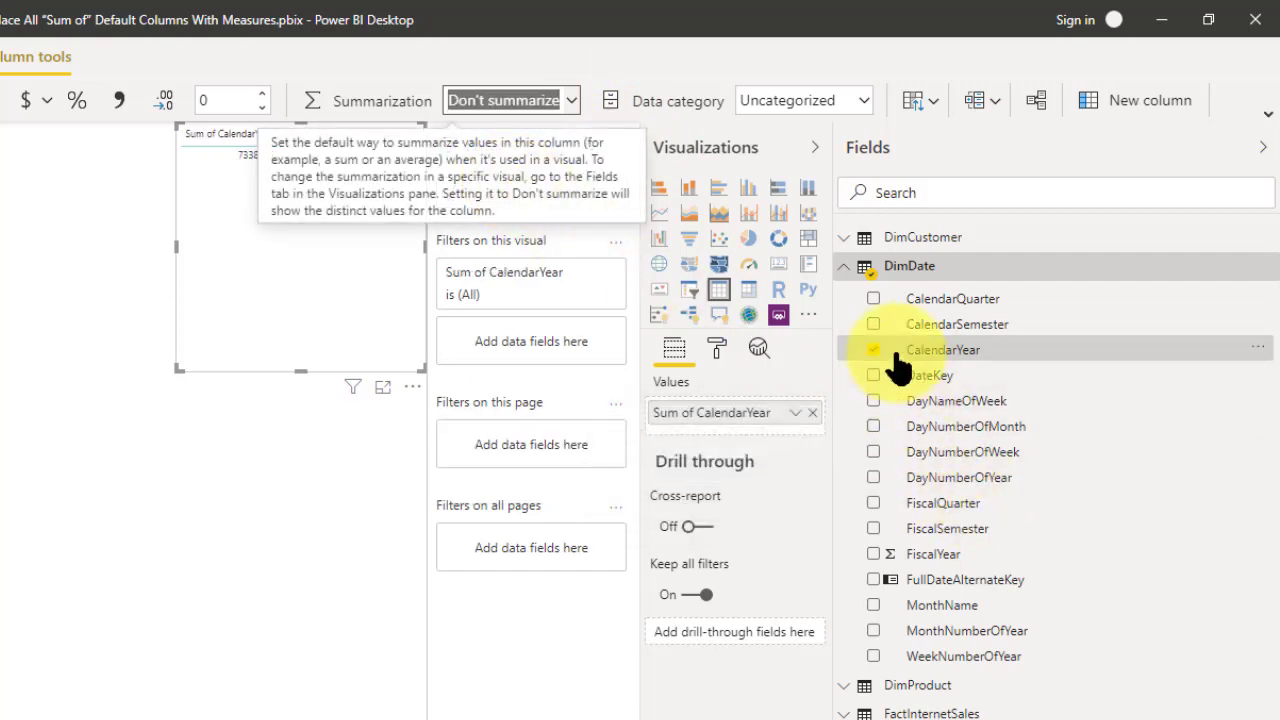
Step: Set the default summarization of DimDate's FiscalYear column to Don't summarize
{"action": "left_click", "coordinate": [913, 556]}
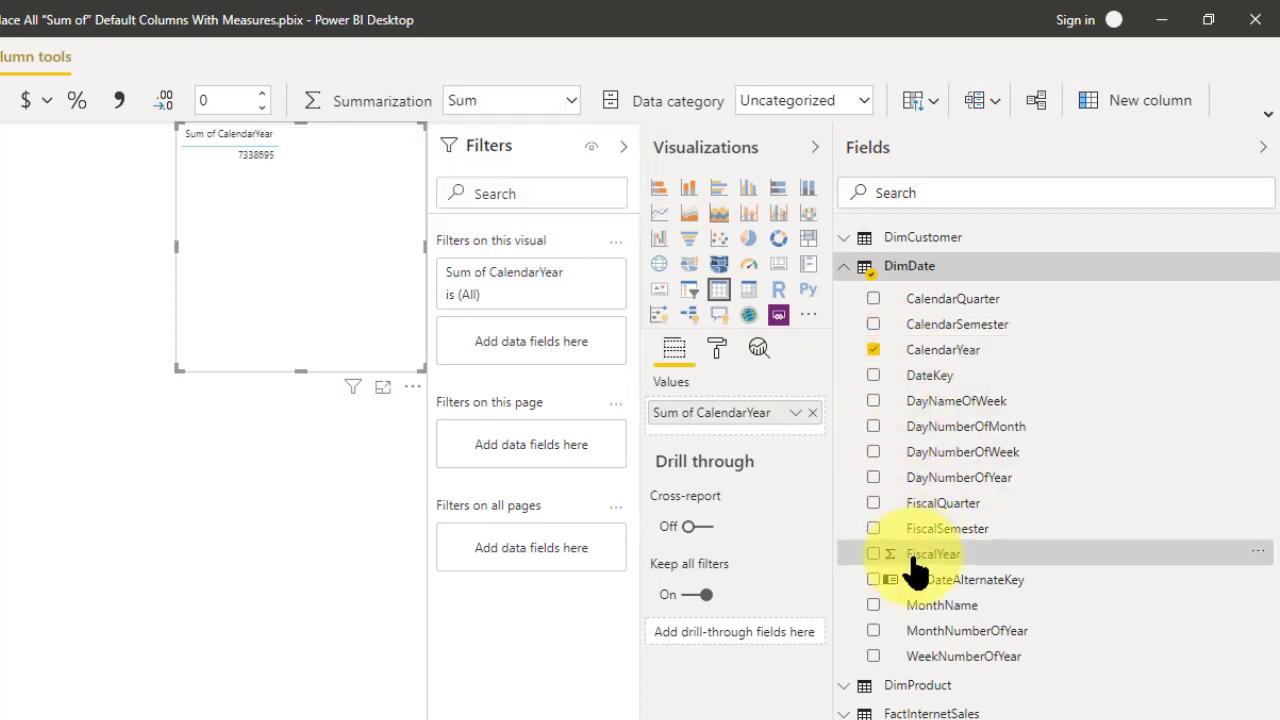
{"action": "left_click", "coordinate": [565, 101]}
{"action": "left_click", "coordinate": [545, 172]}
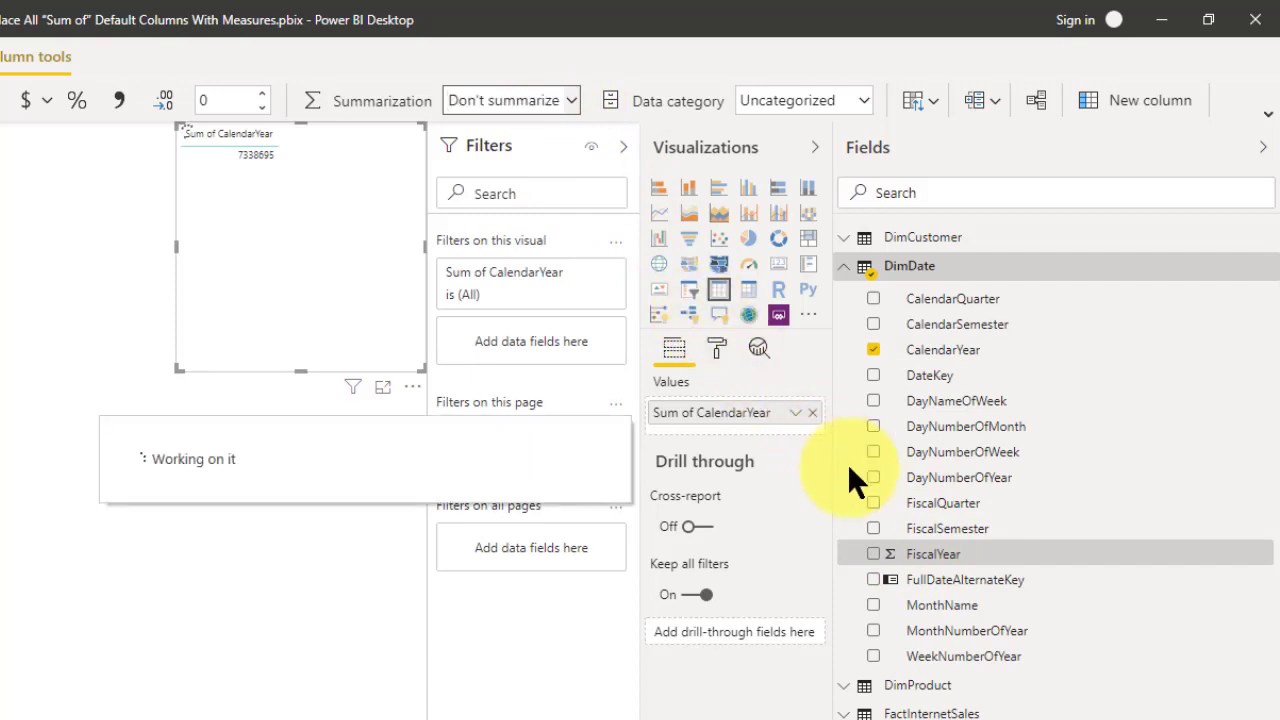
Step: Re-add CalendarYear to the table visual and widen the visual toward the left of the canvas
{"action": "left_click", "coordinate": [342, 304]}
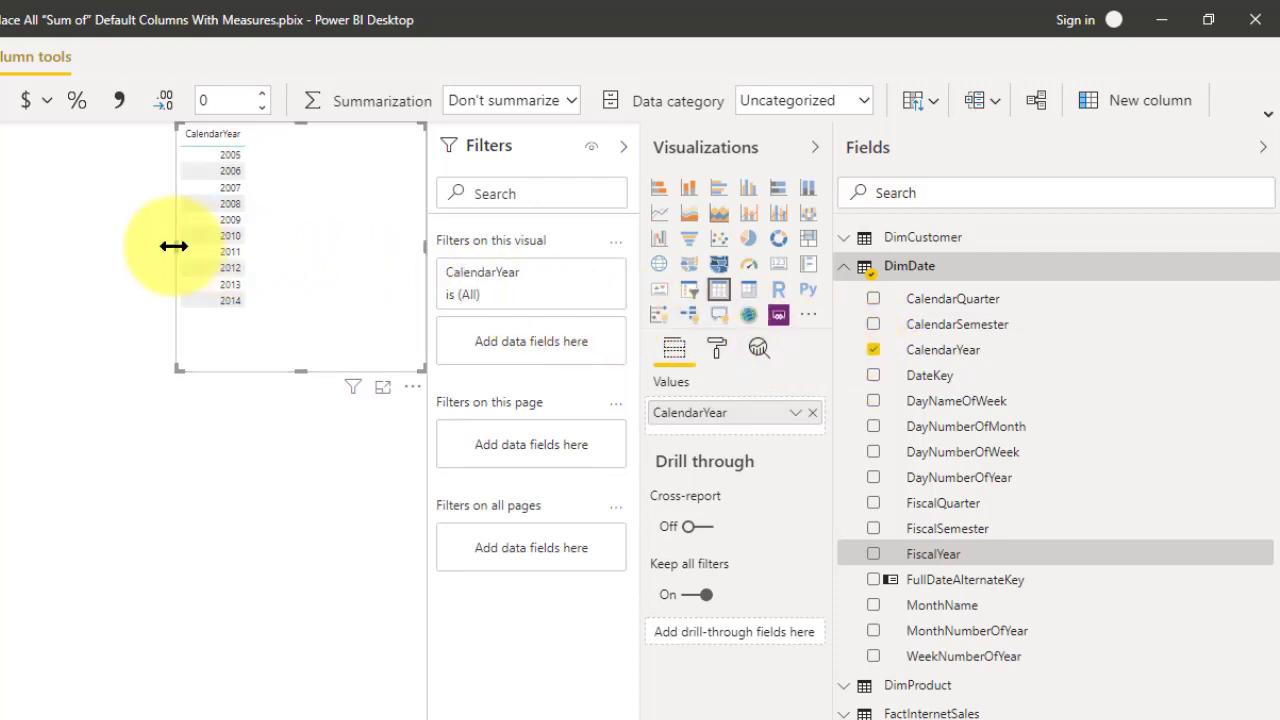
{"action": "left_click_drag", "start_coordinate": [177, 242], "coordinate": [114, 242]}
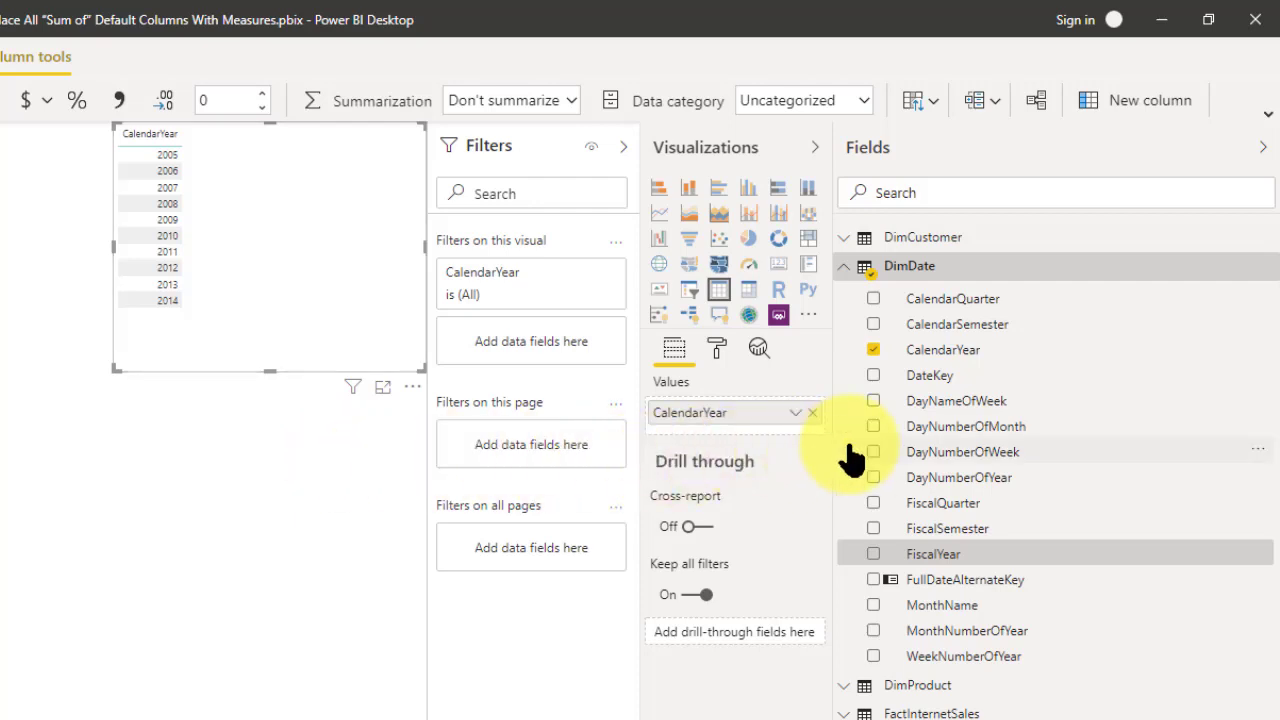
Step: Add the SalesAmount column of FactInternetSales to the CalendarYear table visual
{"action": "left_click", "coordinate": [843, 266]}
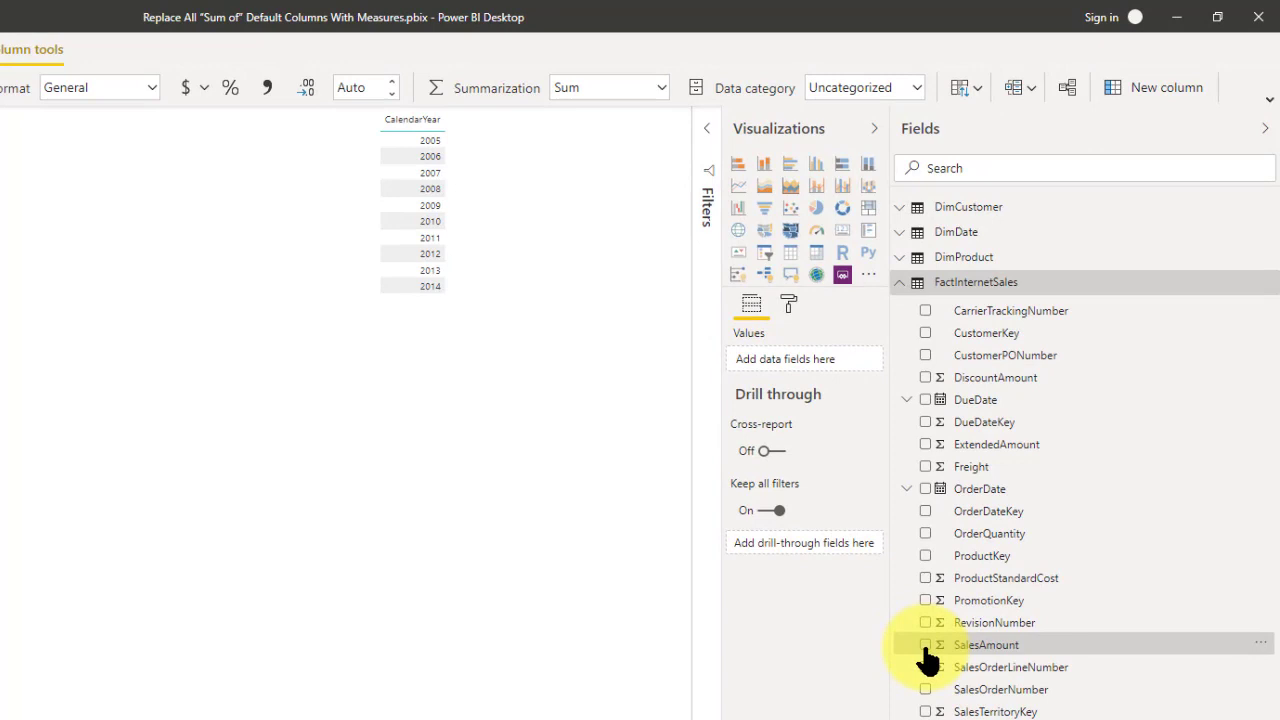
{"action": "left_click", "coordinate": [542, 321]}
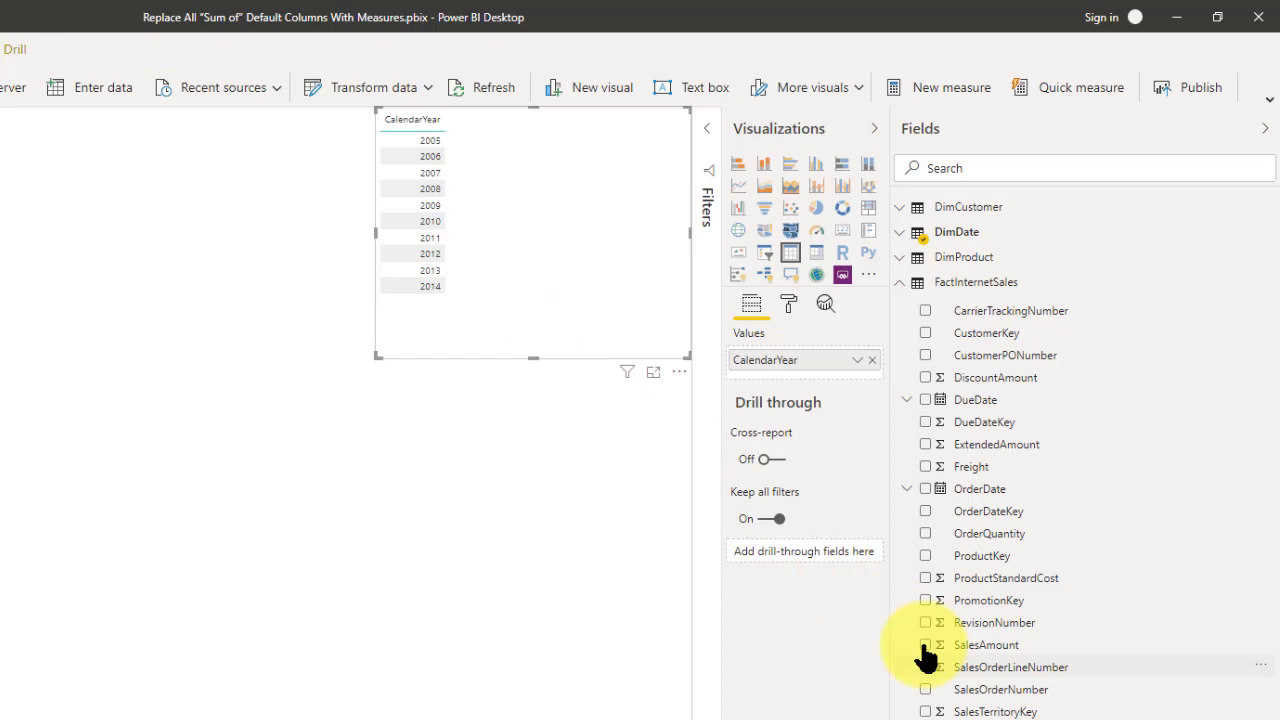
{"action": "left_click", "coordinate": [926, 646]}
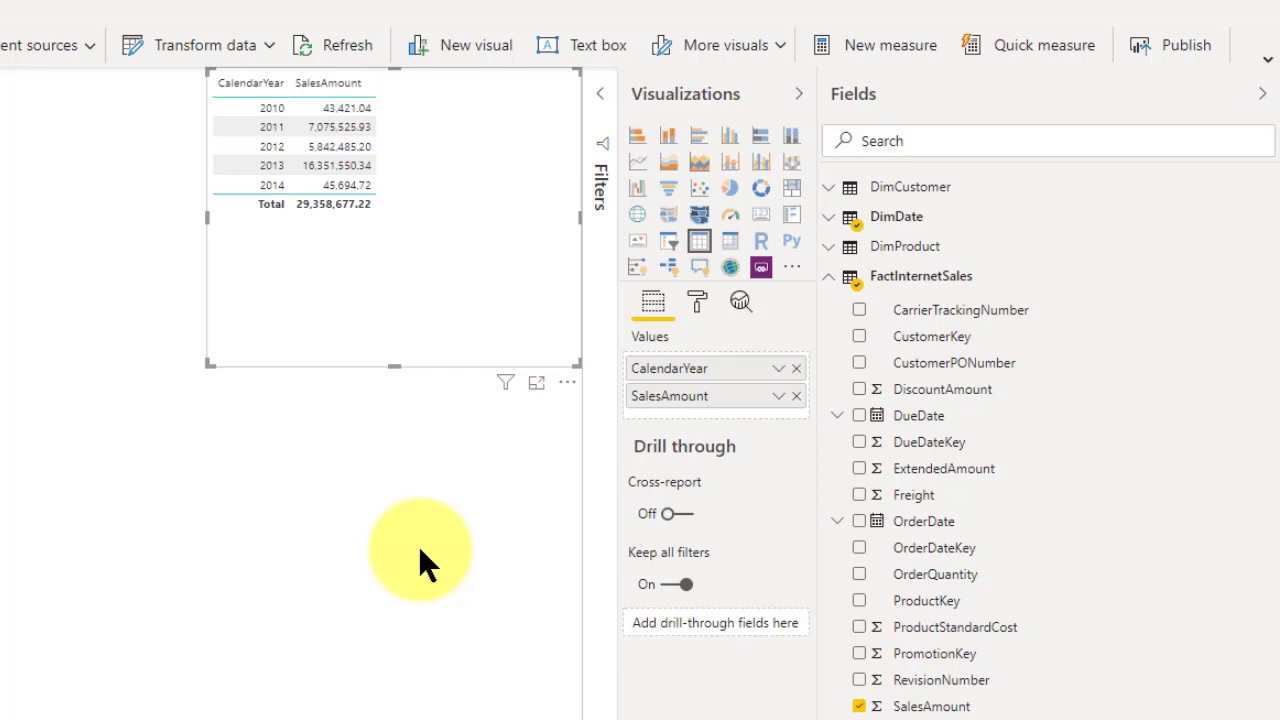
Step: Select the SalesAmount column in FactInternetSales and remove it from the table visual
{"action": "left_click", "coordinate": [928, 706]}
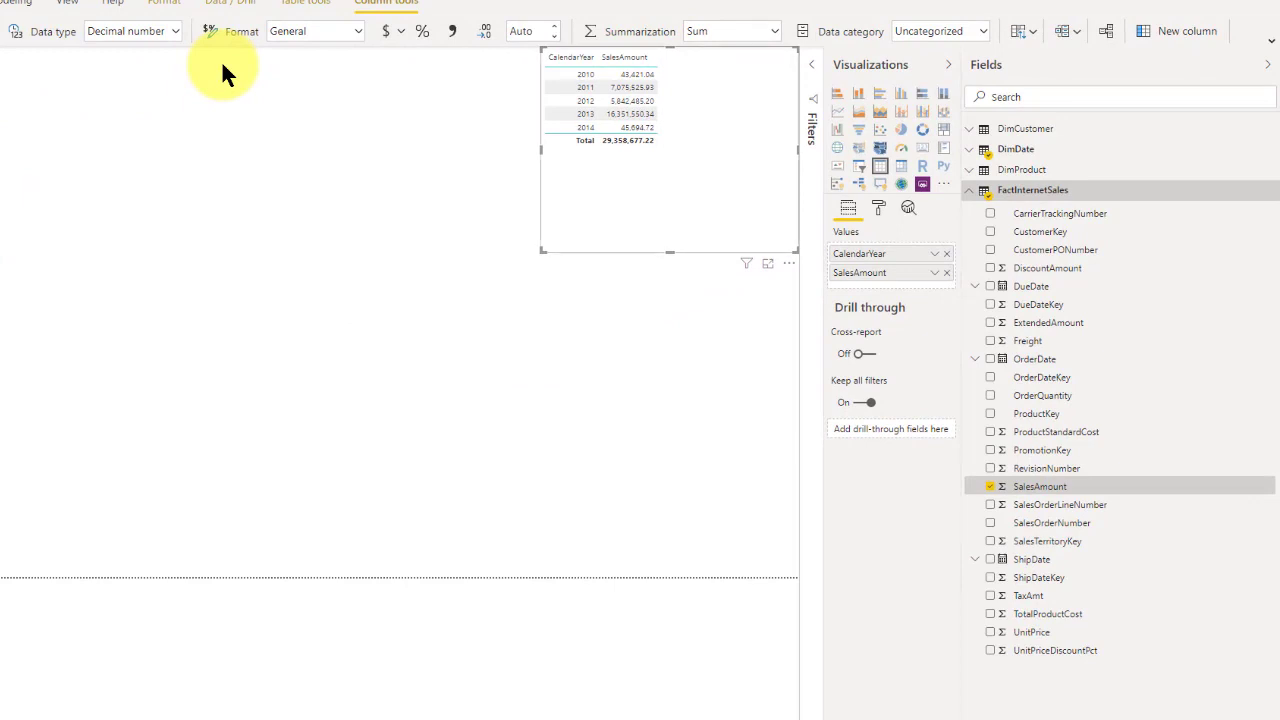
{"action": "left_click", "coordinate": [990, 487]}
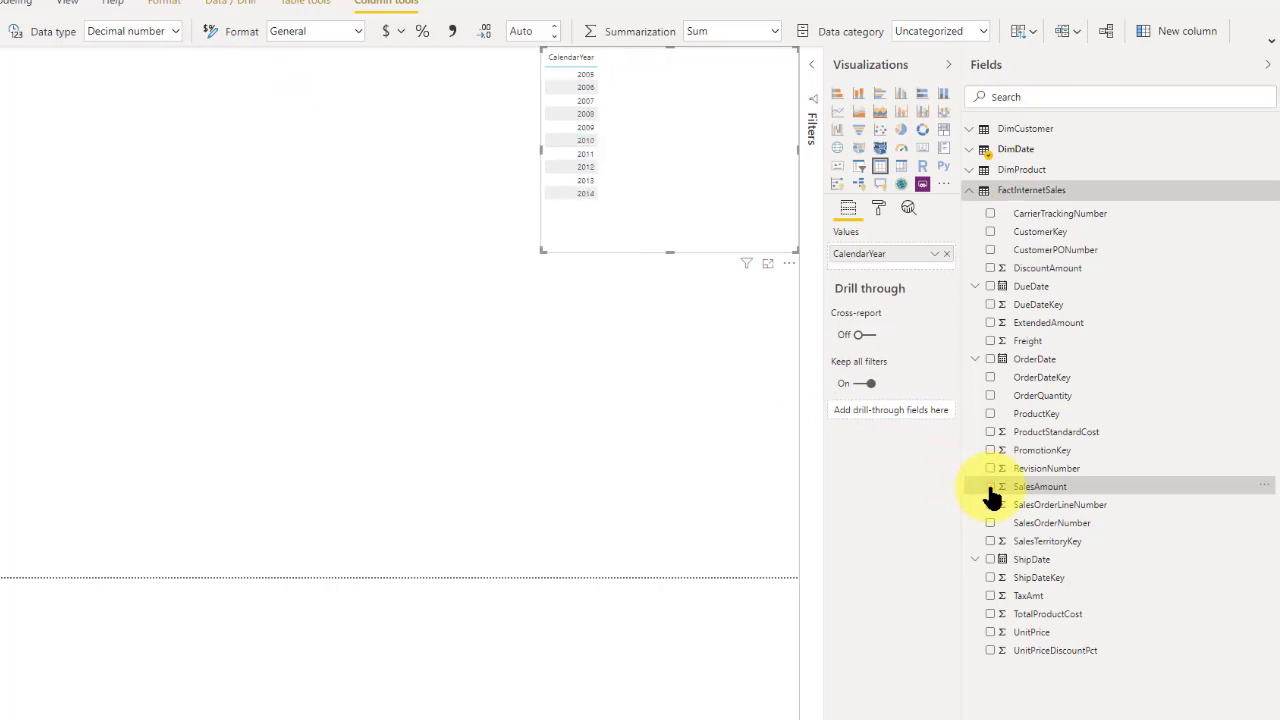
{"action": "left_click", "coordinate": [990, 487]}
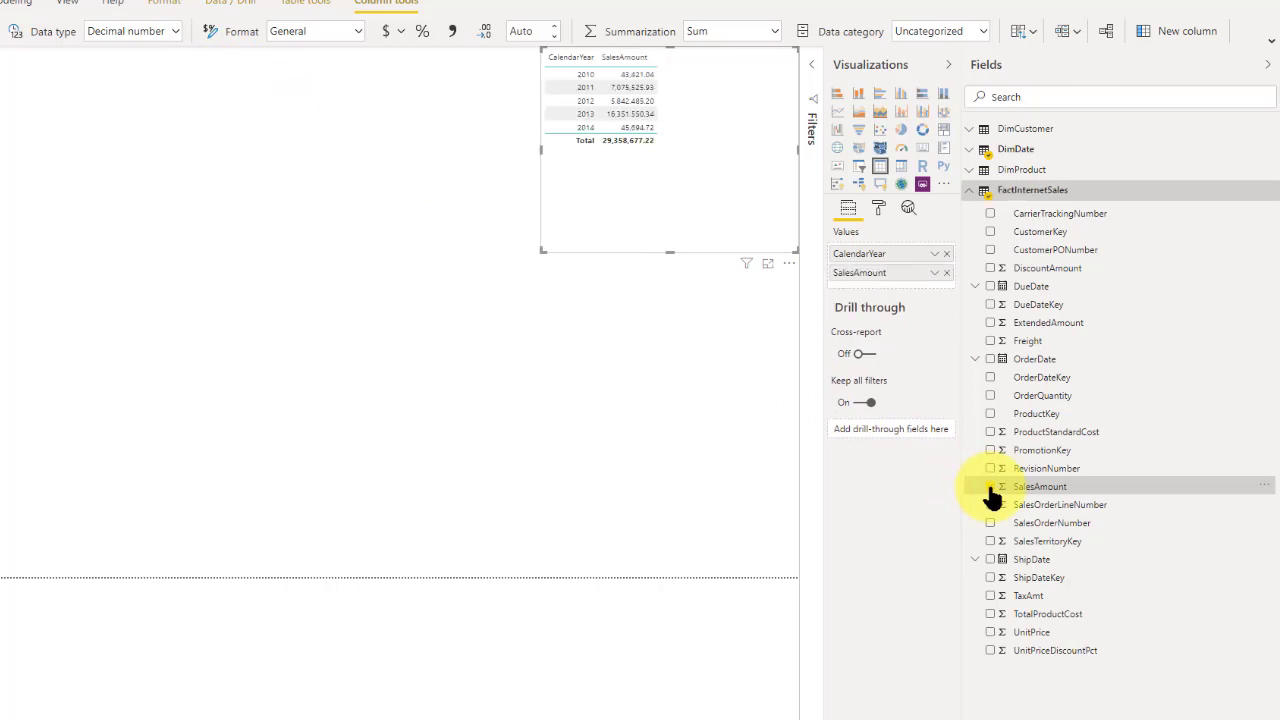
{"action": "left_click", "coordinate": [990, 487]}
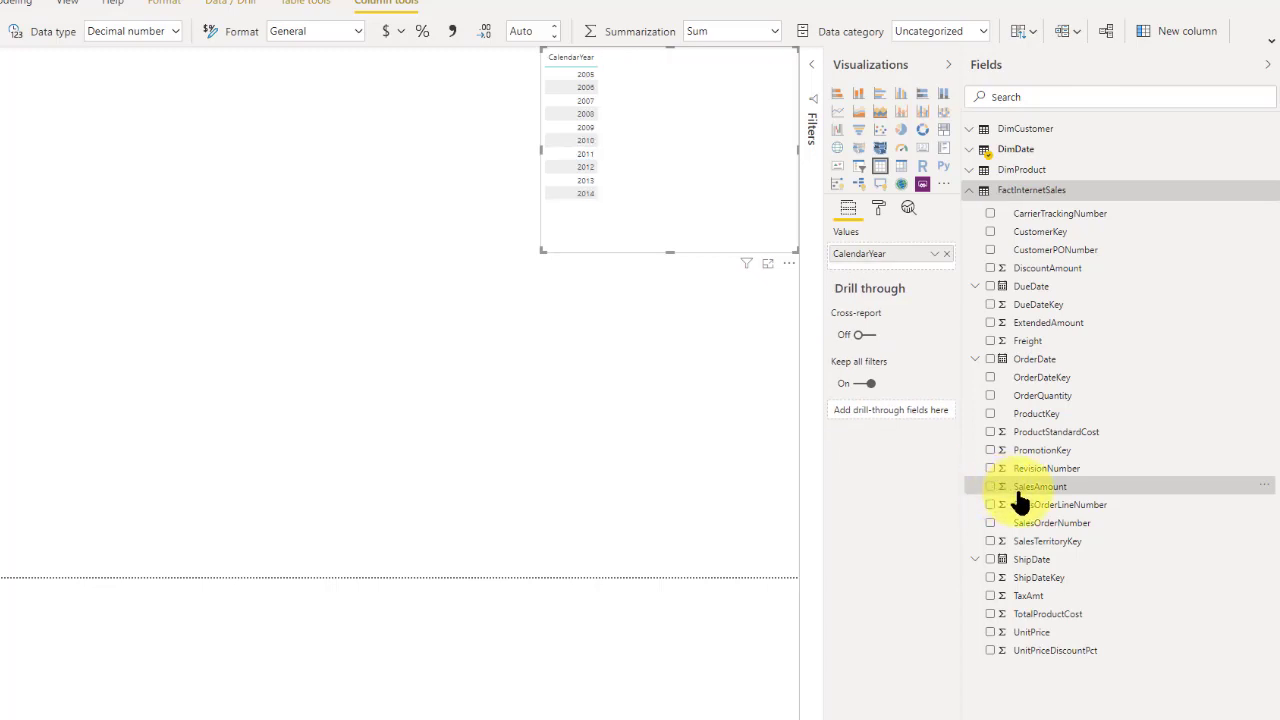
Step: Set SalesAmount's default summarization to Don't summarize and add the column back to the table visual
{"action": "left_click", "coordinate": [774, 34]}
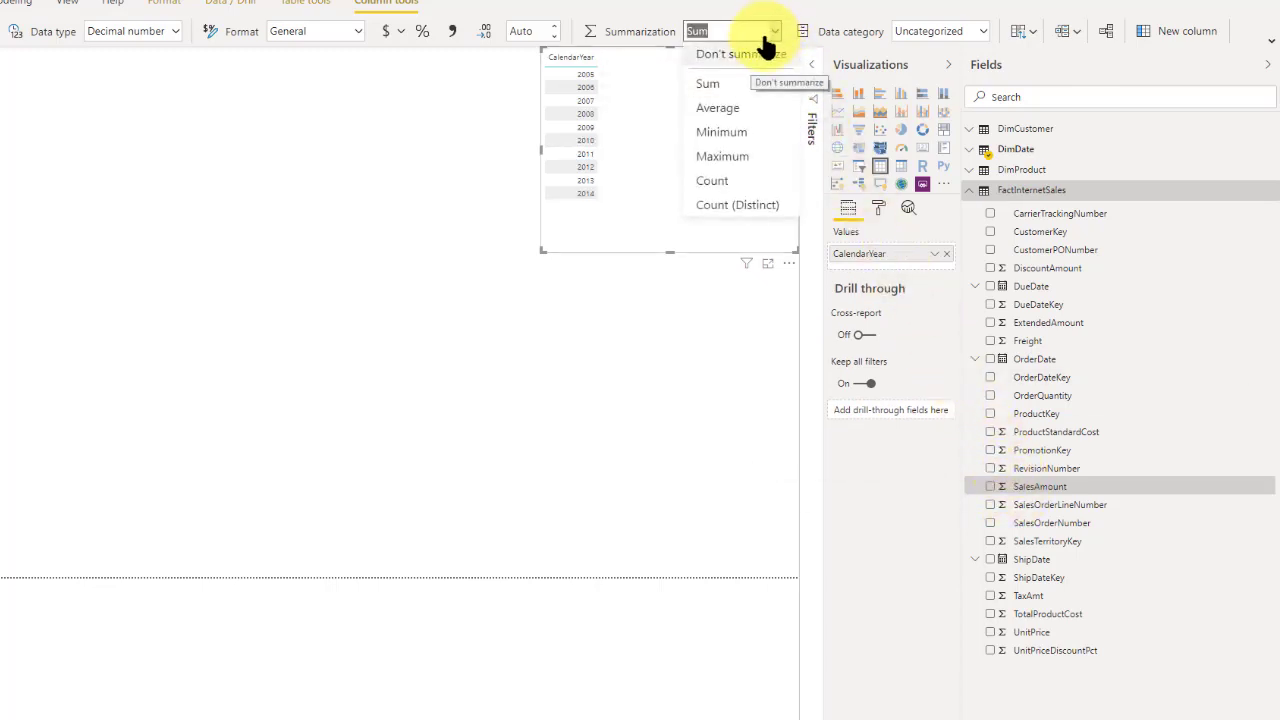
{"action": "left_click", "coordinate": [762, 40]}
{"action": "key", "text": "Up"}
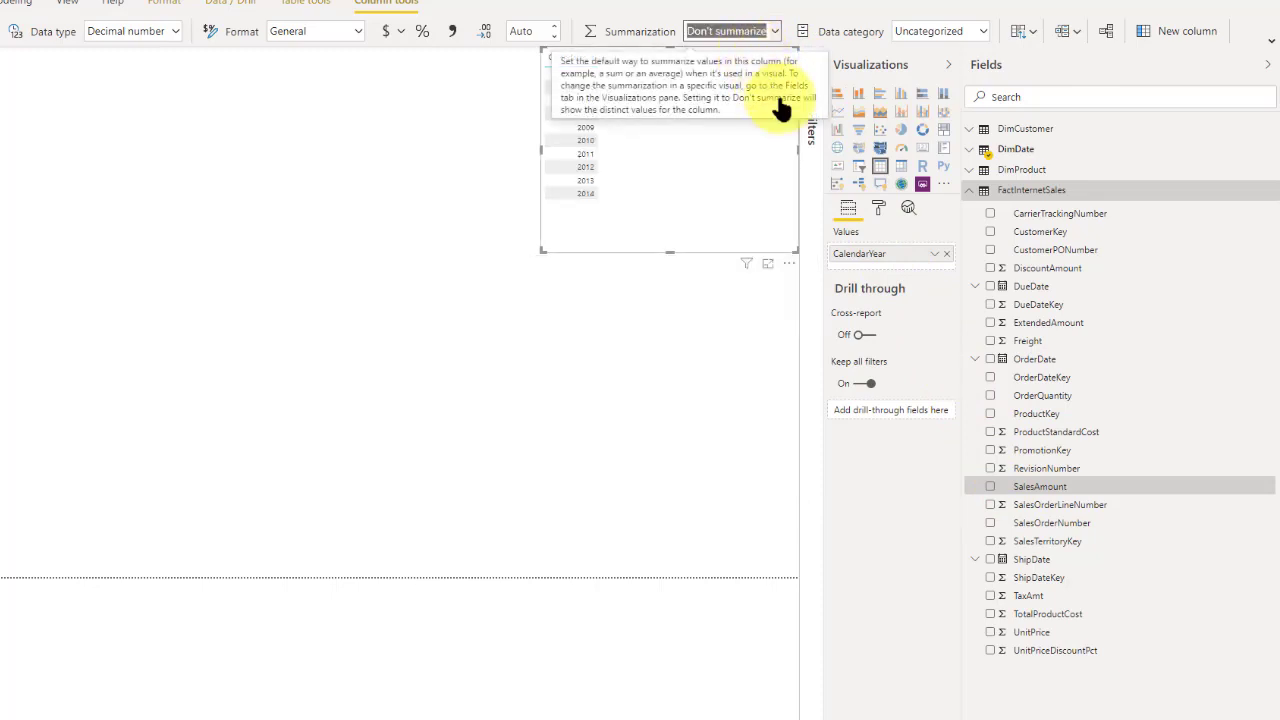
{"action": "left_click", "coordinate": [991, 487]}
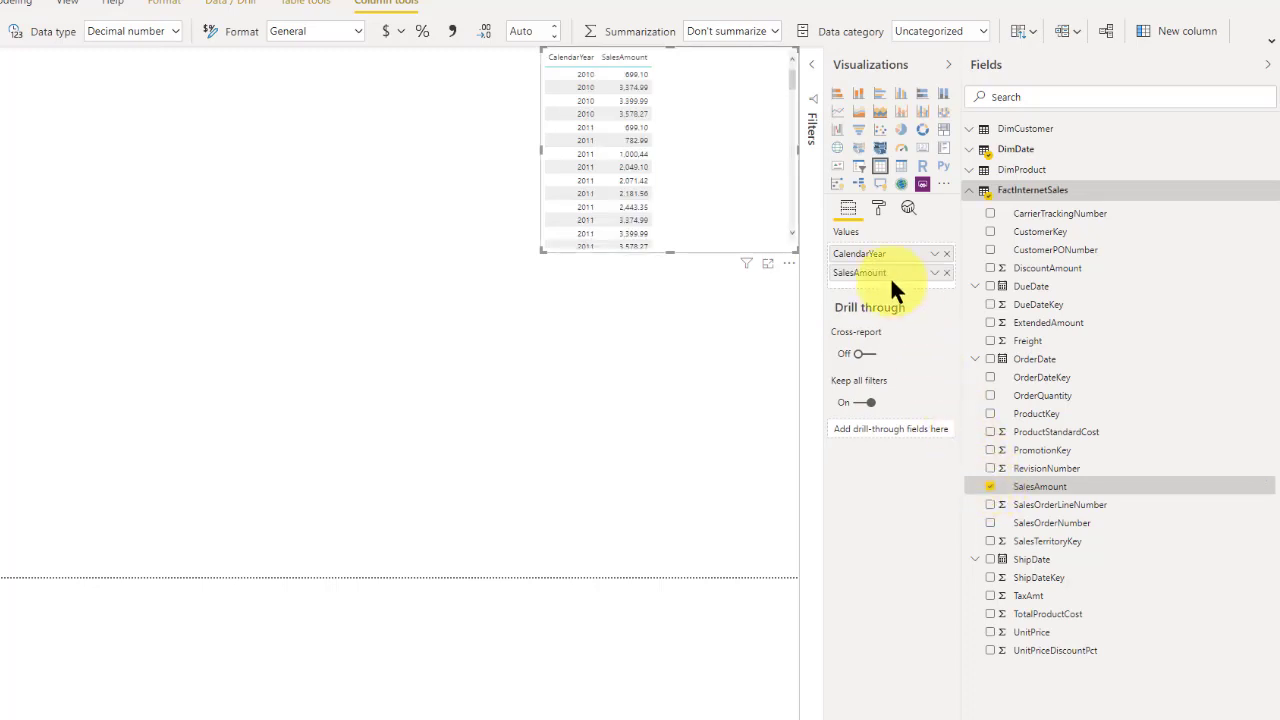
{"action": "mouse_move", "coordinate": [790, 86]}
{"action": "left_mouse_down"}
{"action": "mouse_move", "coordinate": [790, 228]}
{"action": "mouse_move", "coordinate": [787, 68]}
{"action": "left_mouse_up"}
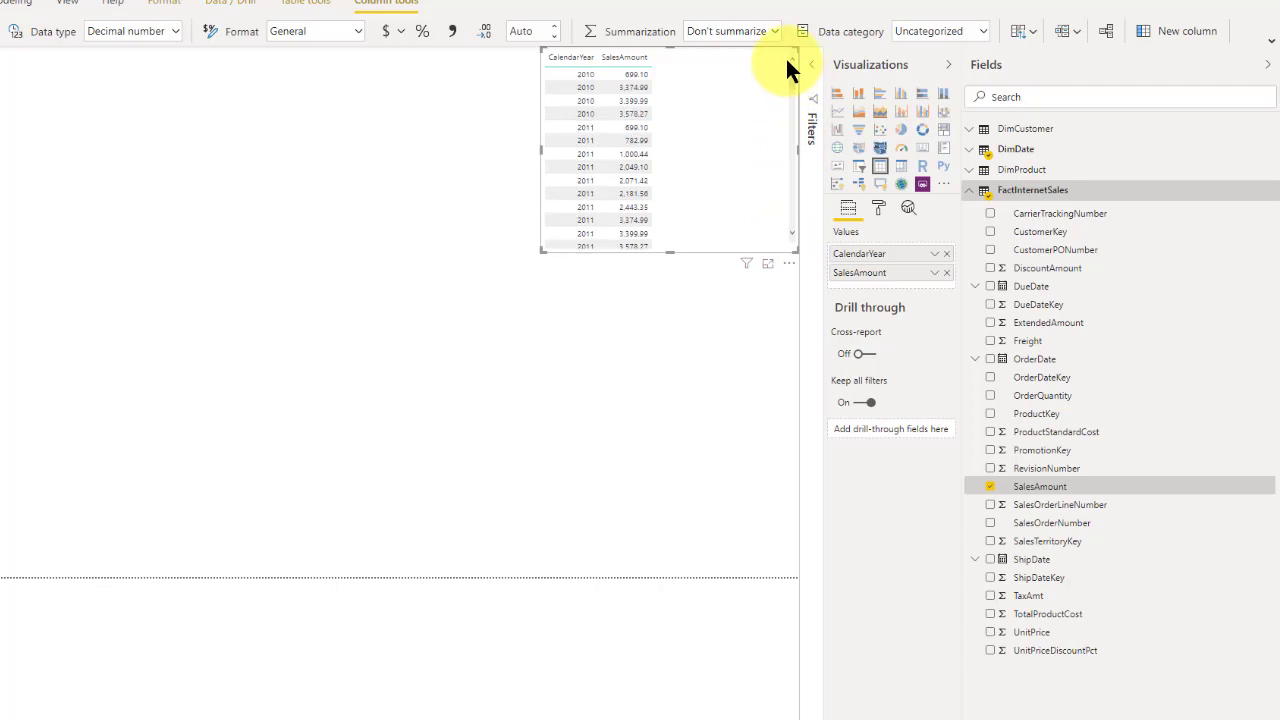
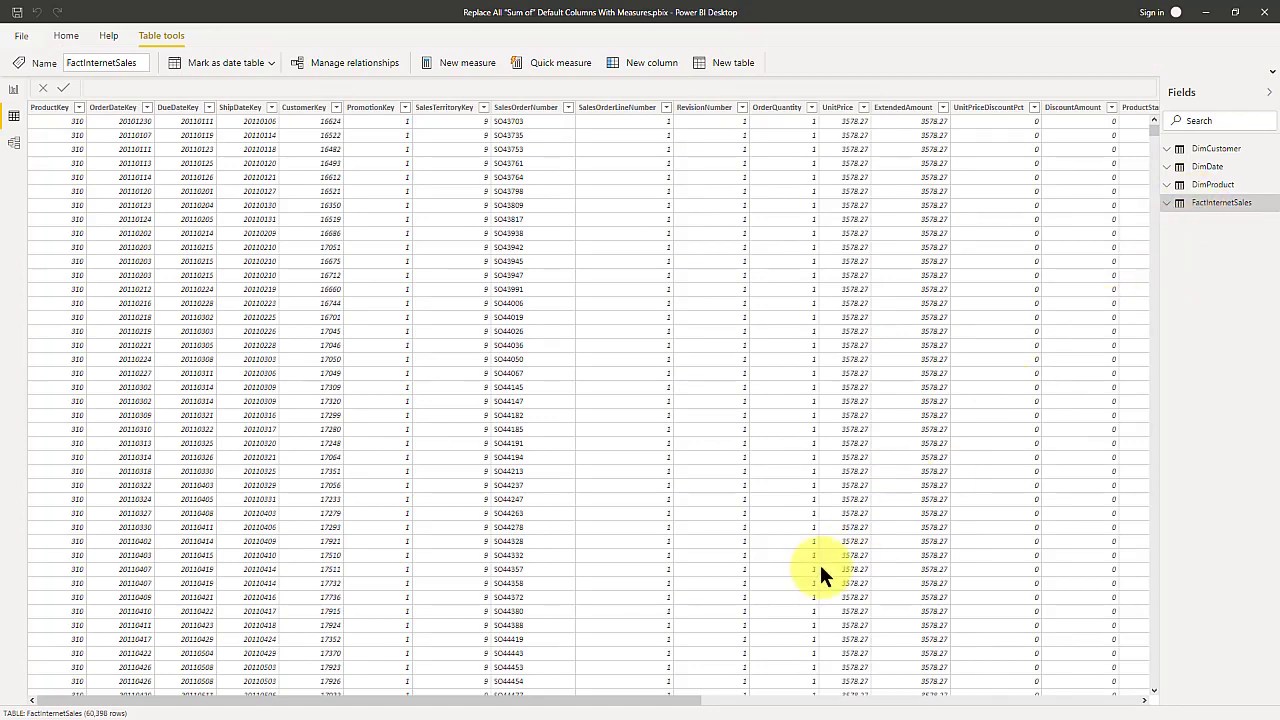
Step: In the data view of FactInternetSales, rename the SalesAmount column to Row_SalesAmount
{"action": "left_click_drag", "start_coordinate": [686, 700], "coordinate": [914, 689]}
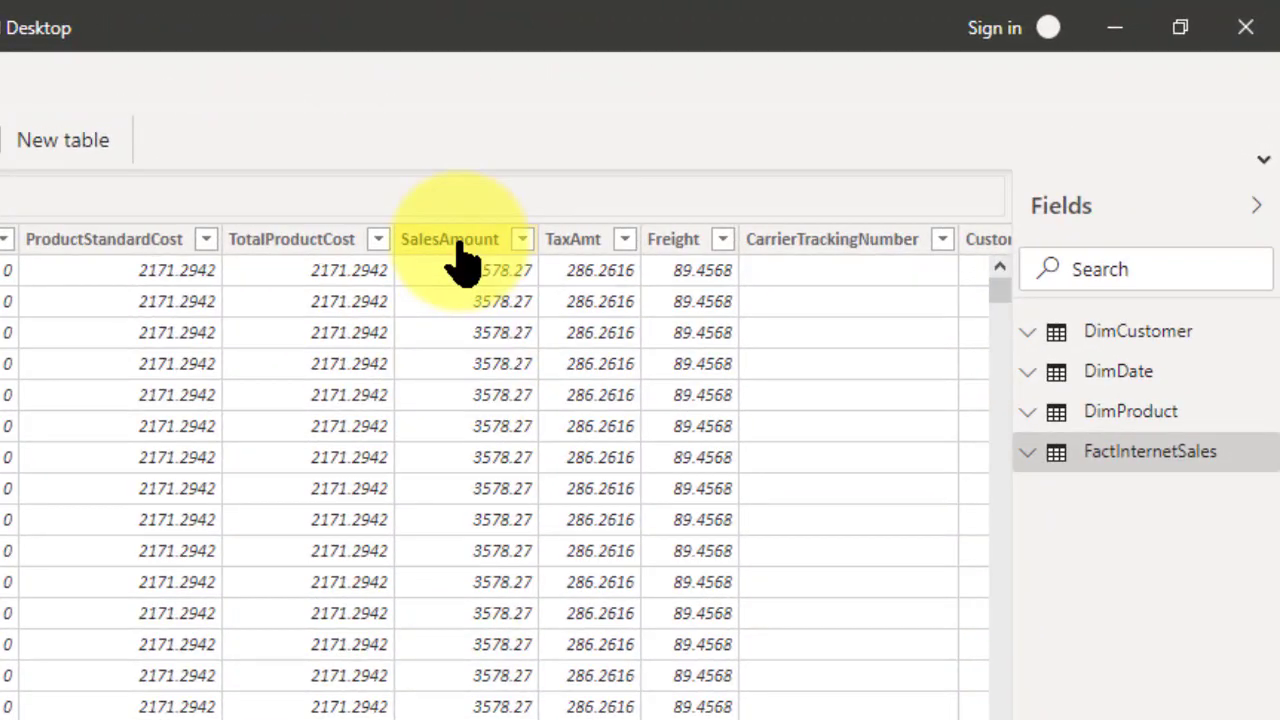
{"action": "left_click", "coordinate": [602, 202]}
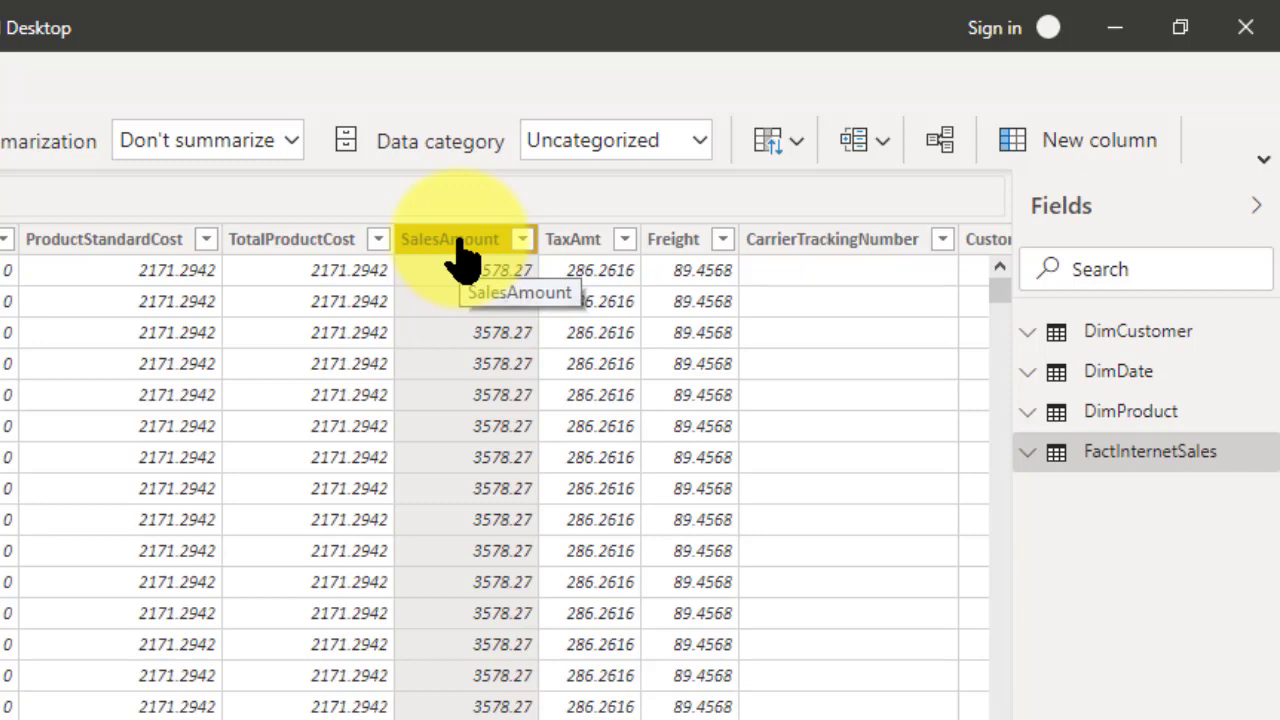
{"action": "right_click", "coordinate": [460, 248]}
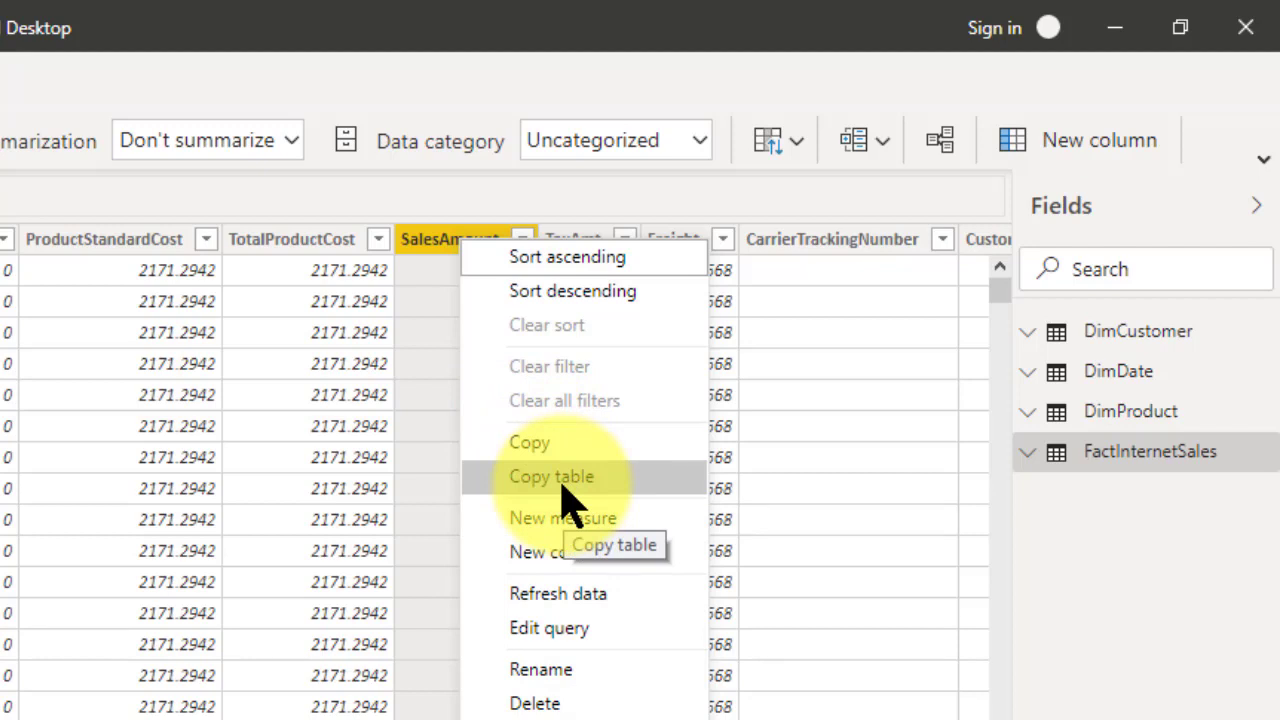
{"action": "left_click", "coordinate": [583, 667]}
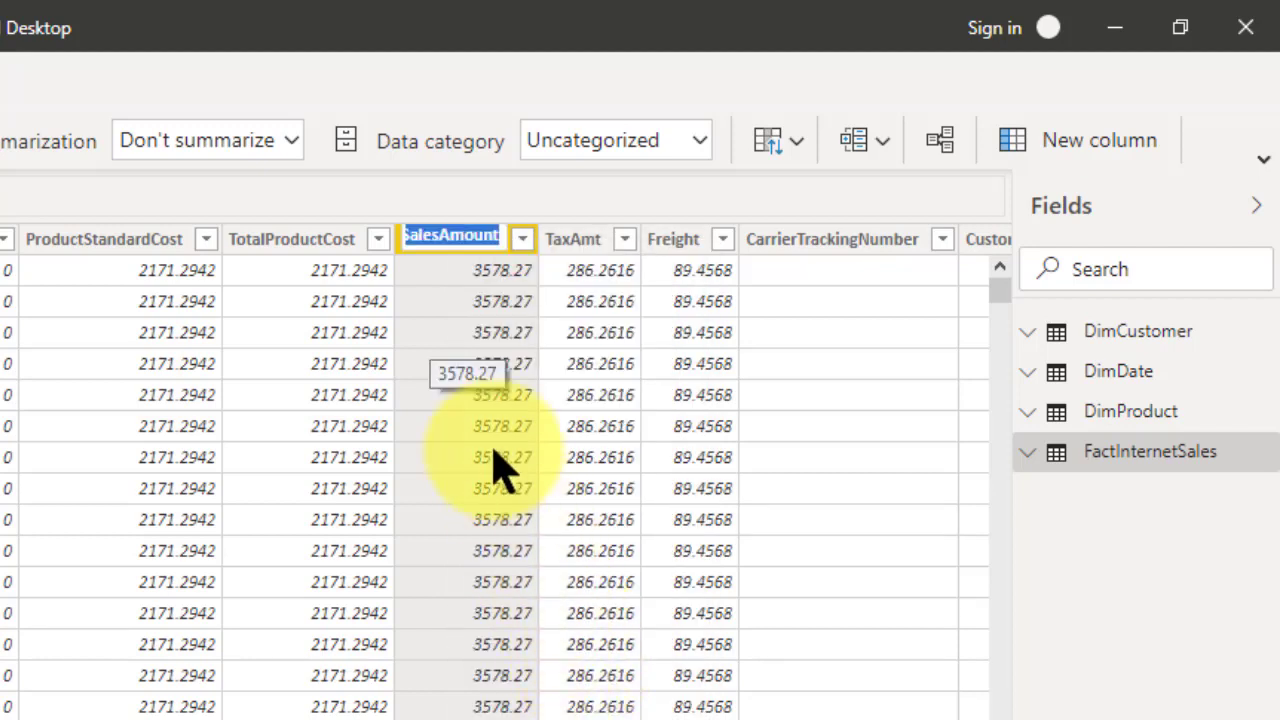
{"action": "left_click", "coordinate": [406, 236]}
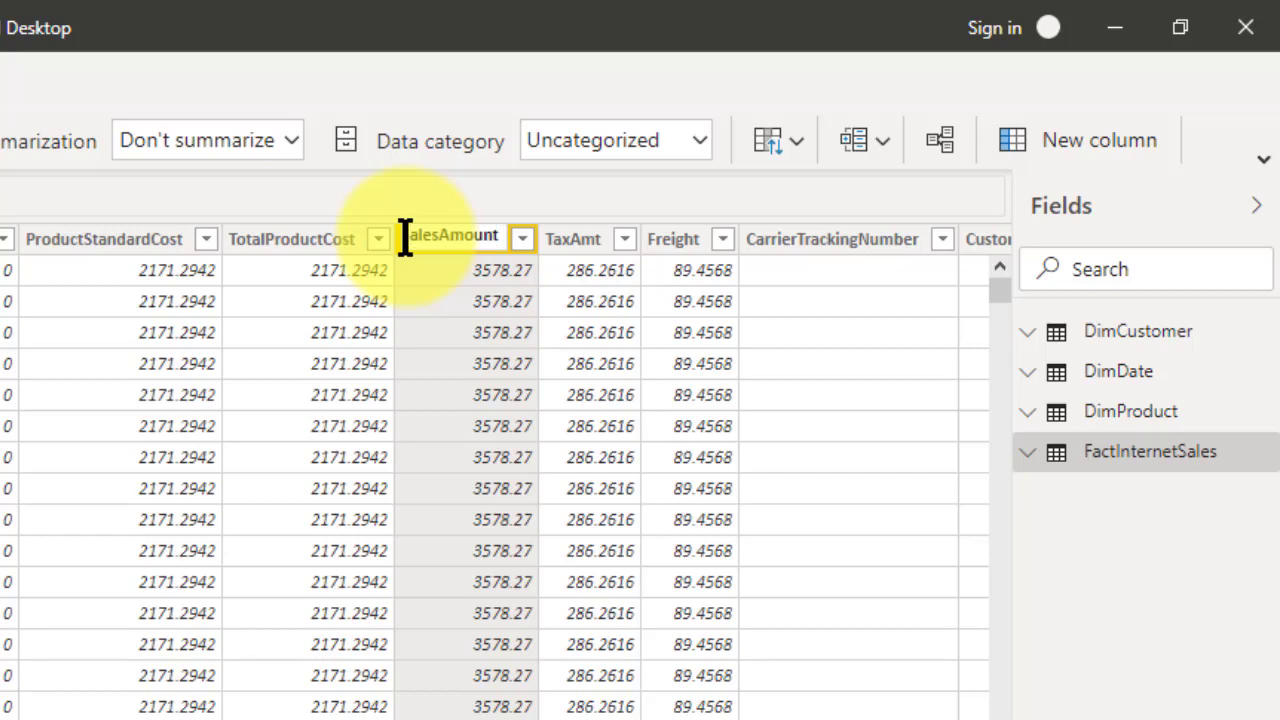
{"action": "key", "text": "Home"}
{"action": "type", "text": "Row_"}
{"action": "left_click", "coordinate": [480, 287]}
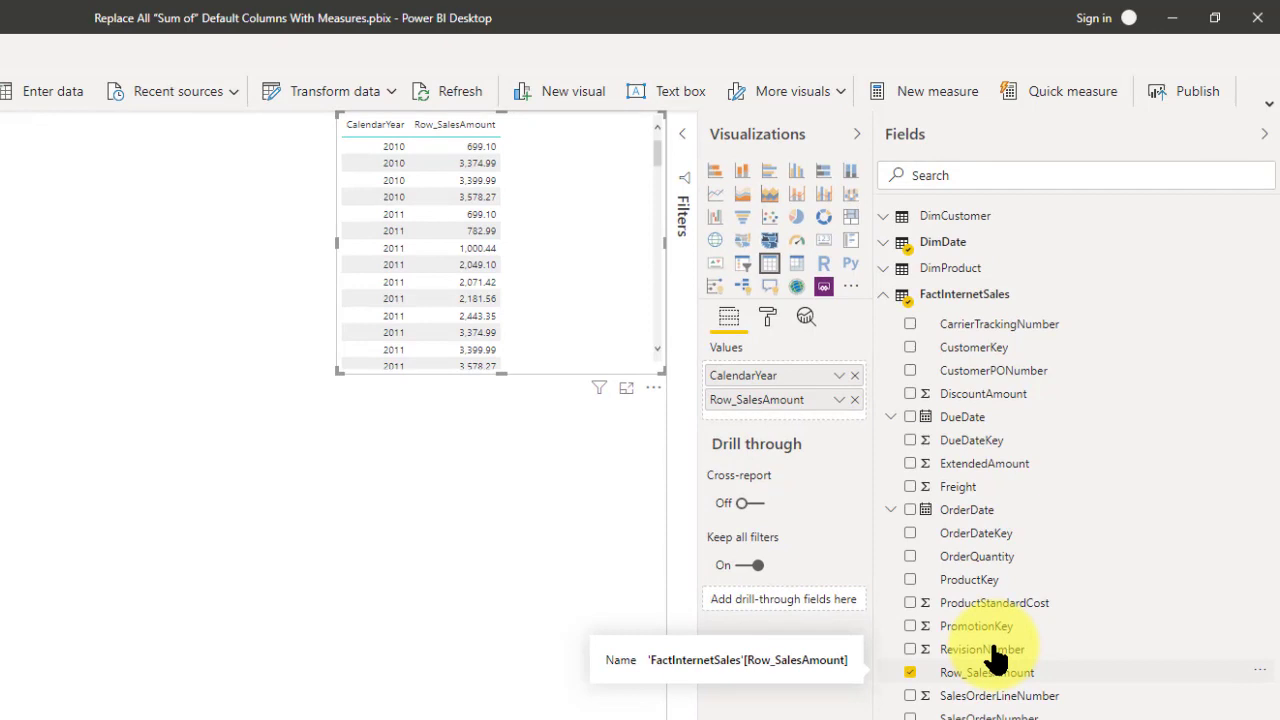
Step: Create a measure in FactInternetSales defined as Sales Amount = SUM(FactInternetSales[Row_SalesAmount])
{"action": "right_click", "coordinate": [968, 303]}
{"action": "left_click", "coordinate": [962, 318]}
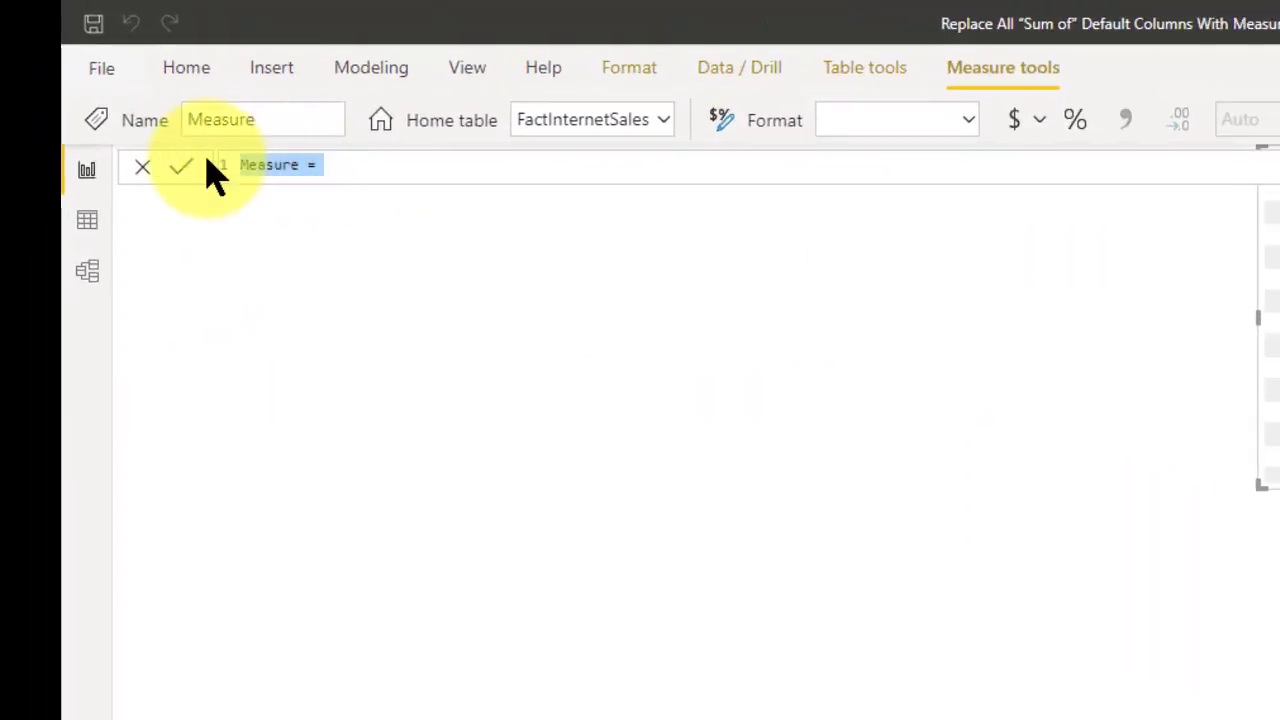
{"action": "key", "text": "Escape"}
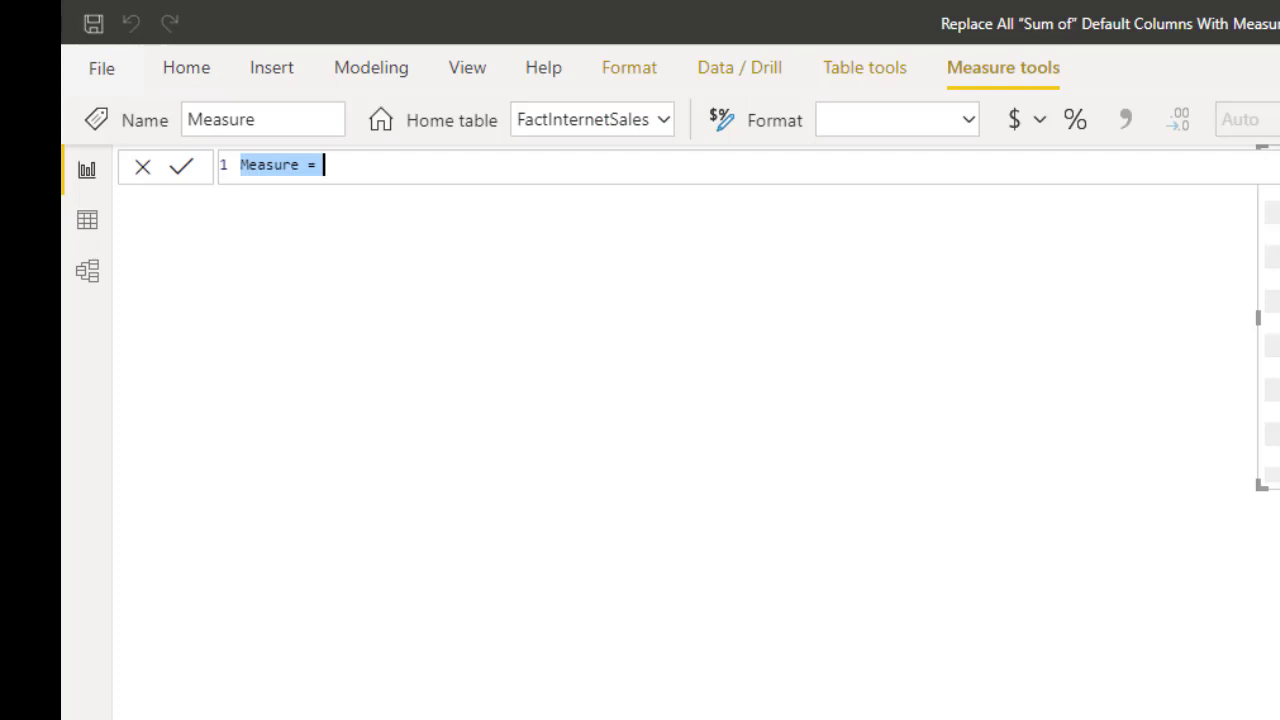
{"action": "type", "text": "SA"}
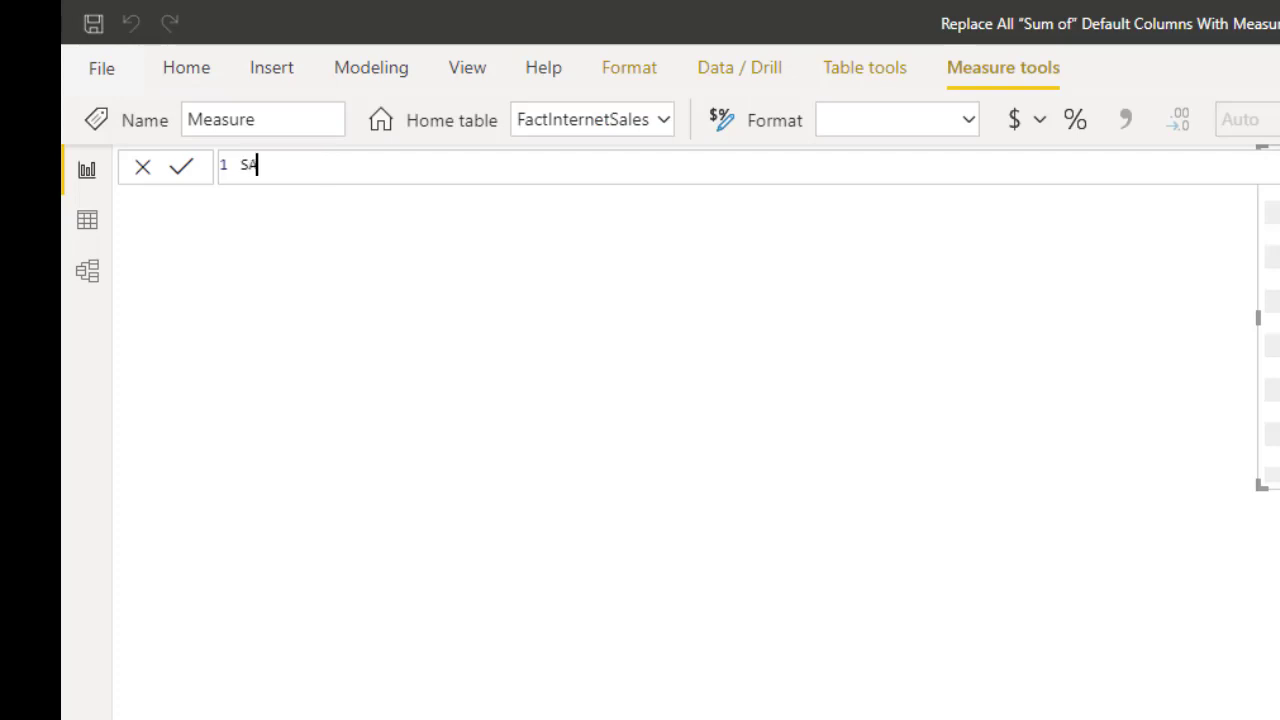
{"action": "type", "text": "les"}
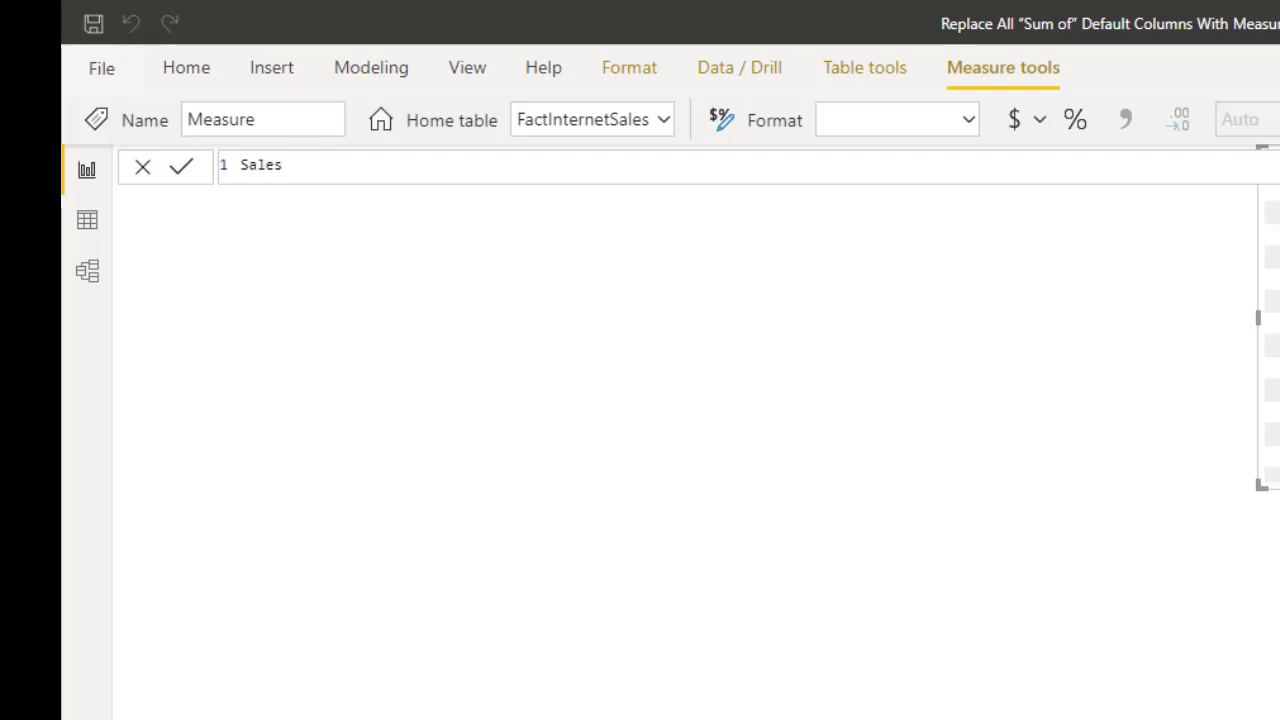
{"action": "type", "text": " Amount "}
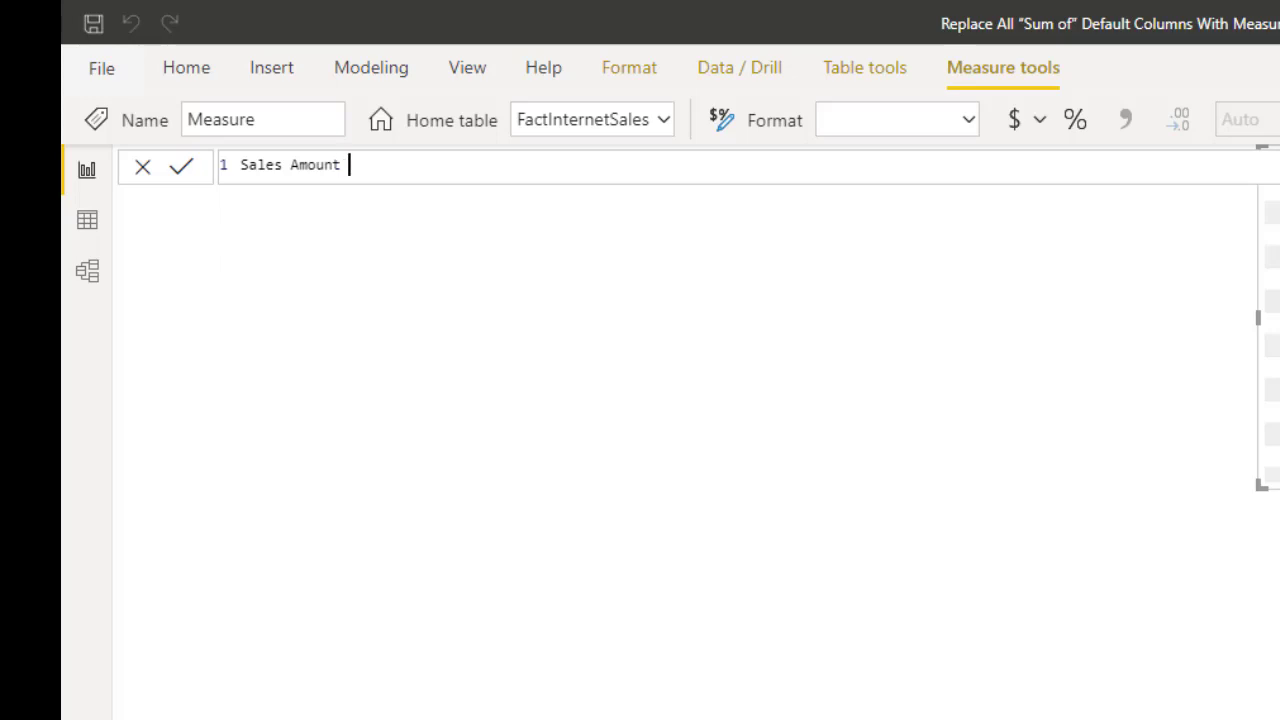
{"action": "type", "text": "= SUM("}
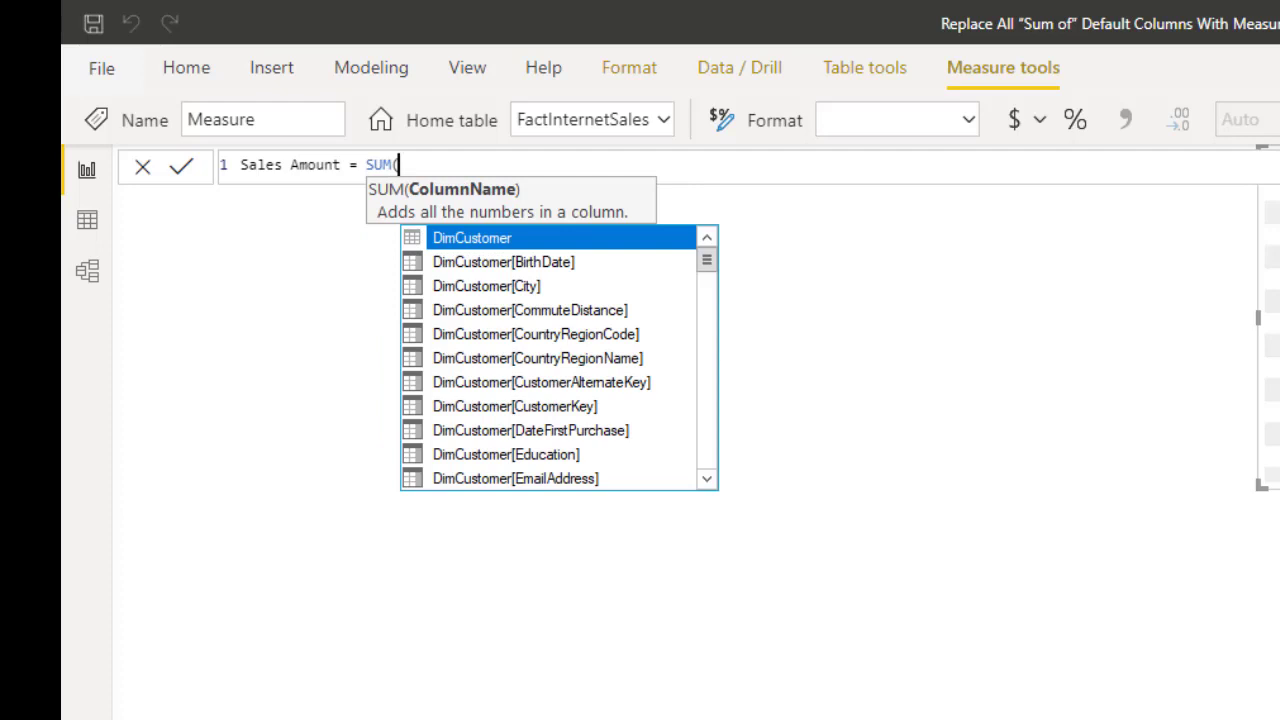
{"action": "type", "text": "ro"}
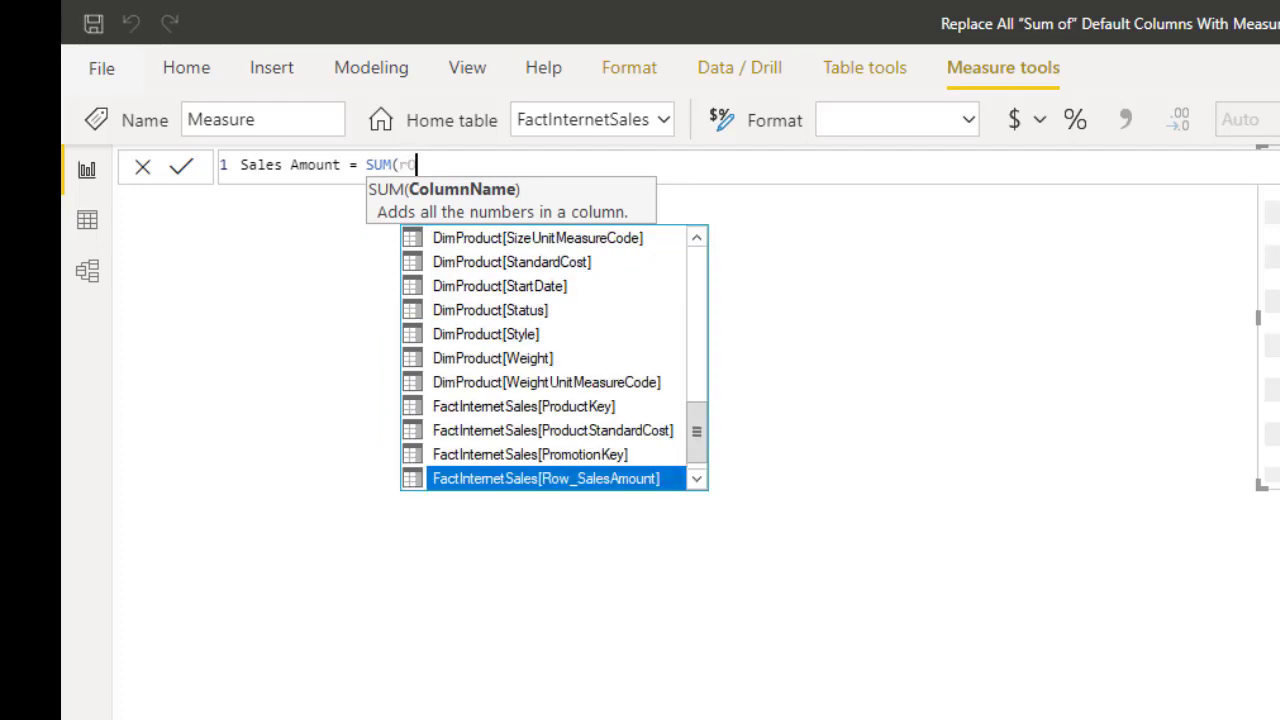
{"action": "type", "text": "w"}
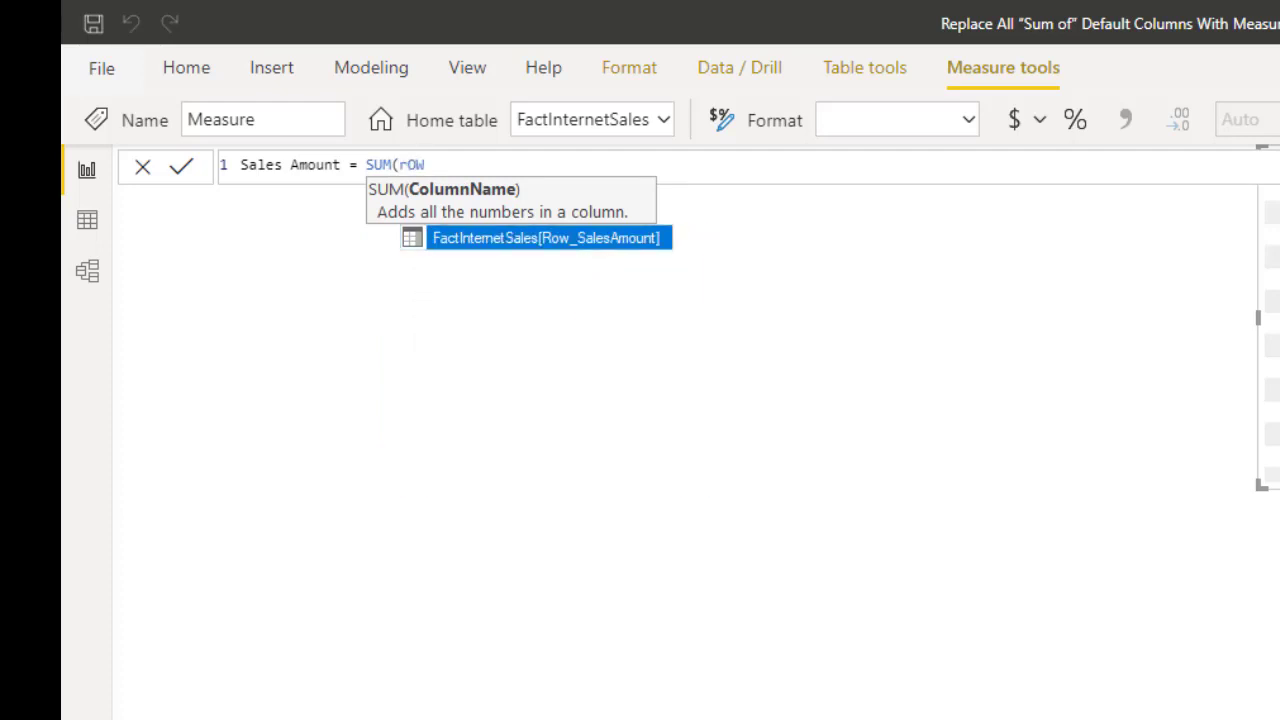
{"action": "left_click", "coordinate": [497, 250]}
{"action": "type", "text": ")"}
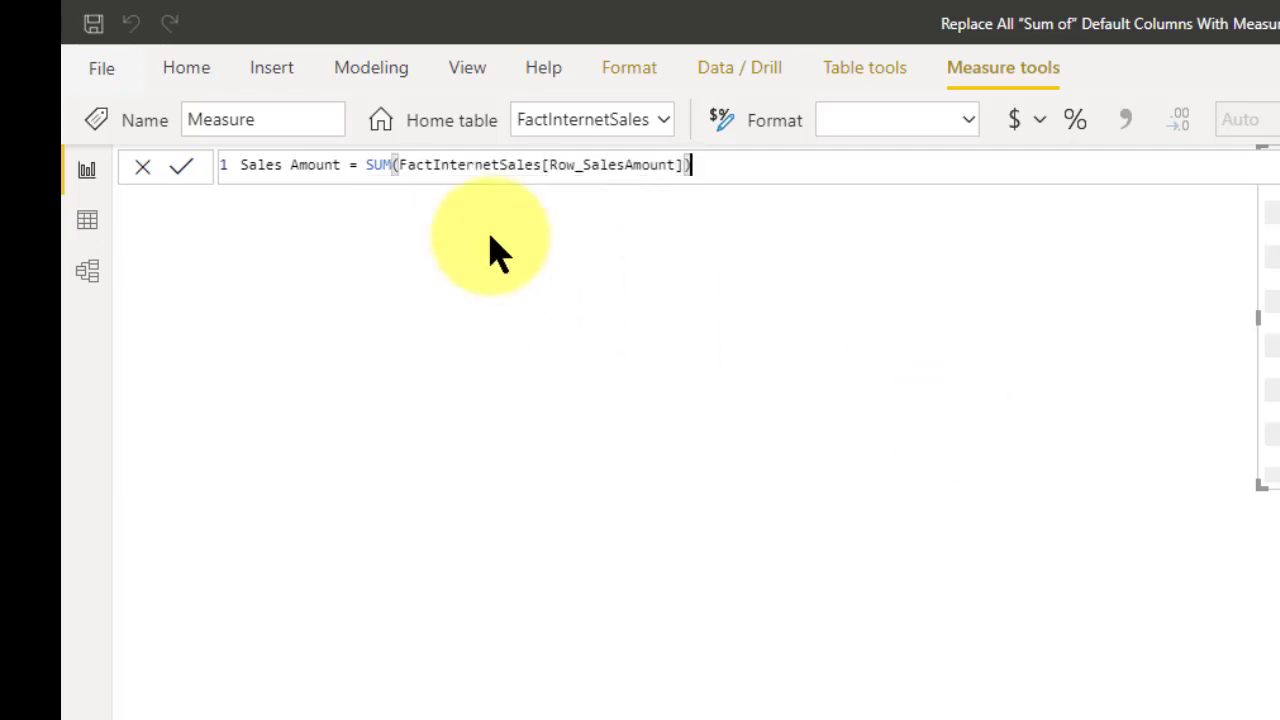
{"action": "left_click", "coordinate": [182, 172]}
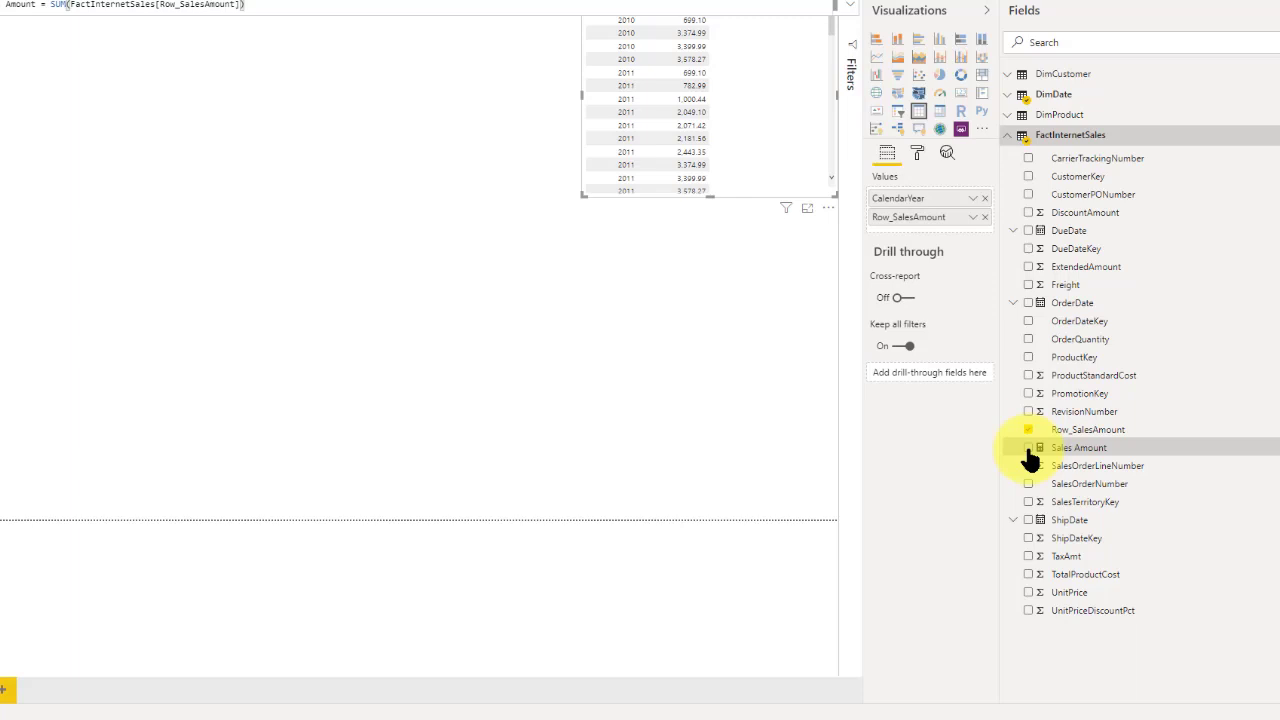
Step: Replace Row_SalesAmount with the Sales Amount measure in the table visual and hide the Row_SalesAmount column
{"action": "left_click", "coordinate": [1028, 448]}
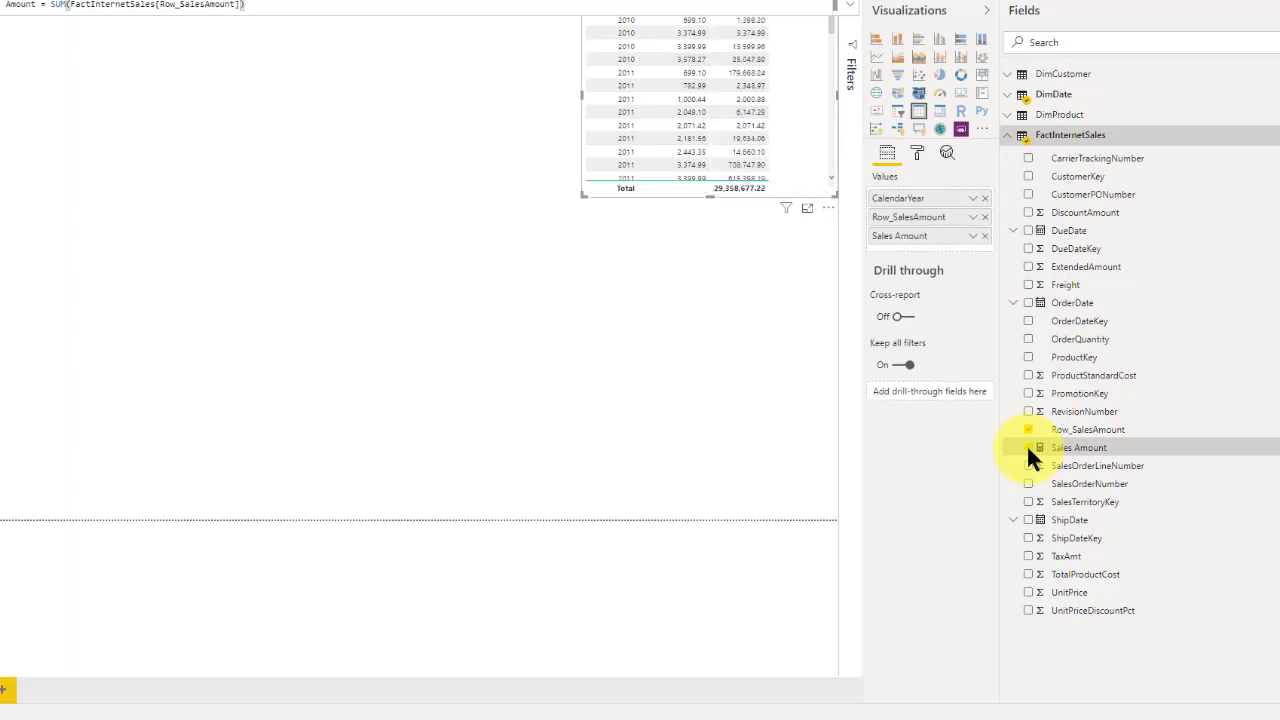
{"action": "left_click", "coordinate": [1029, 431]}
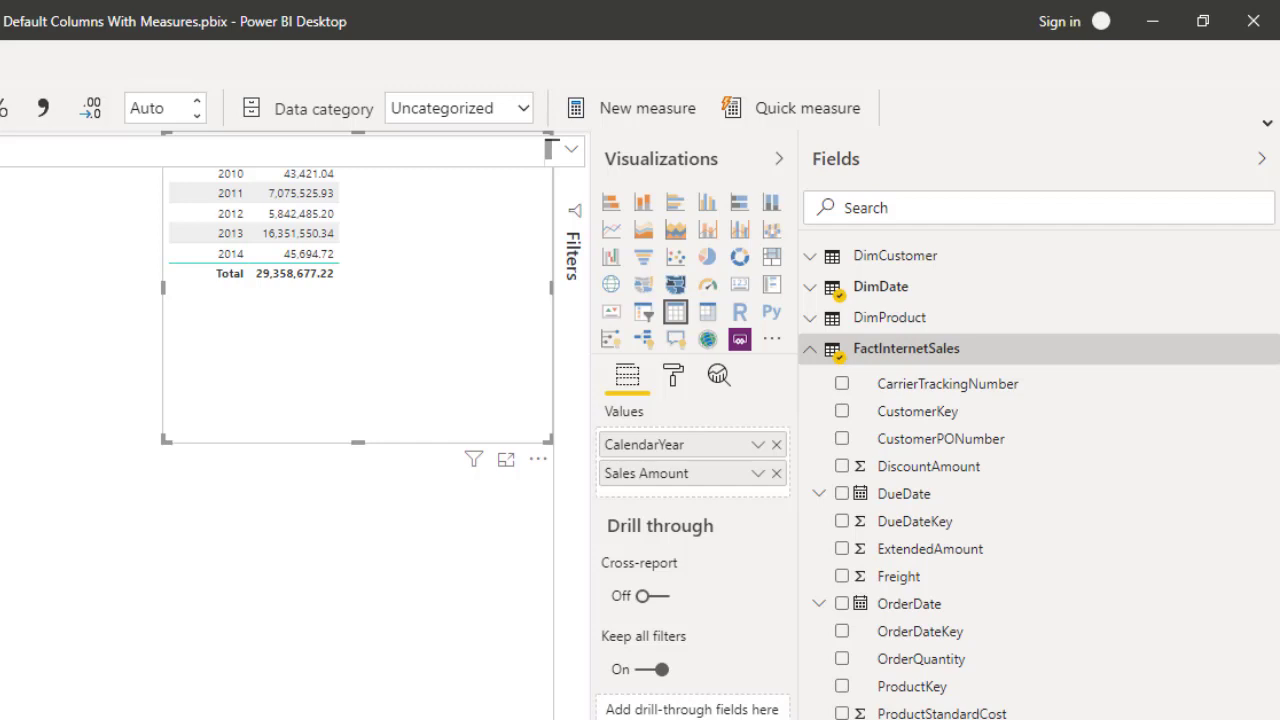
{"action": "right_click", "coordinate": [806, 362]}
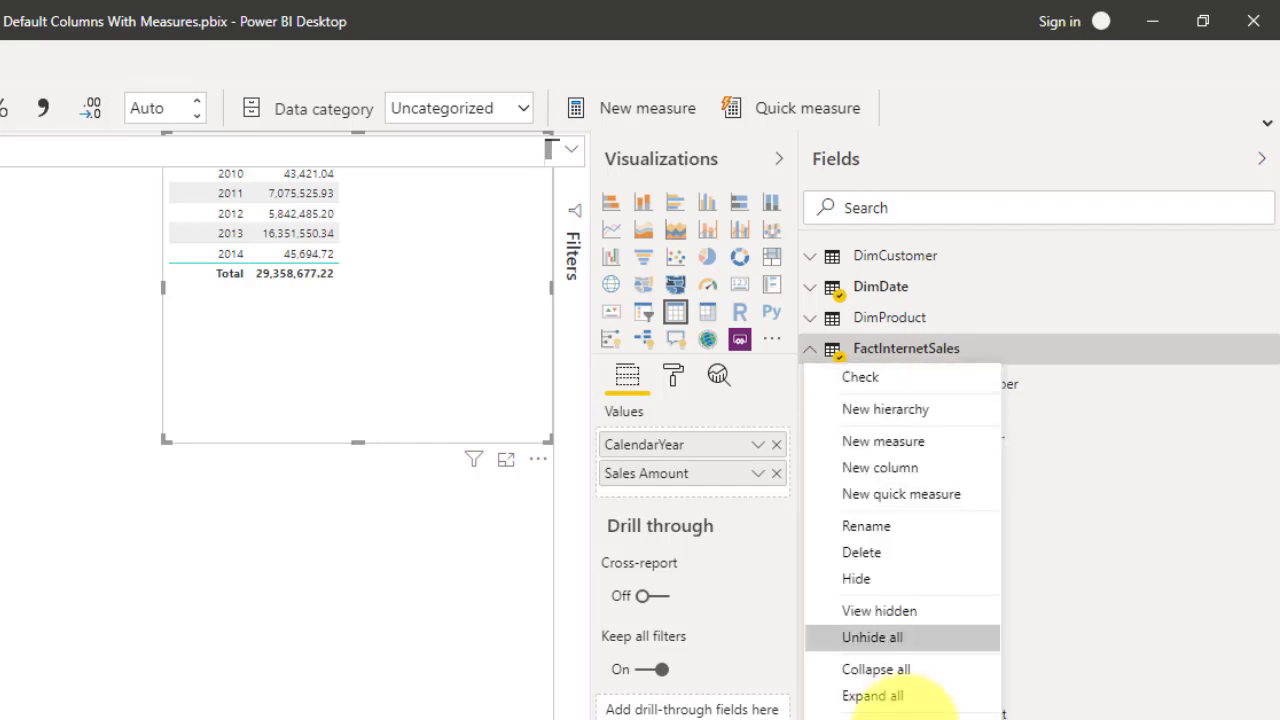
{"action": "left_click", "coordinate": [866, 582]}
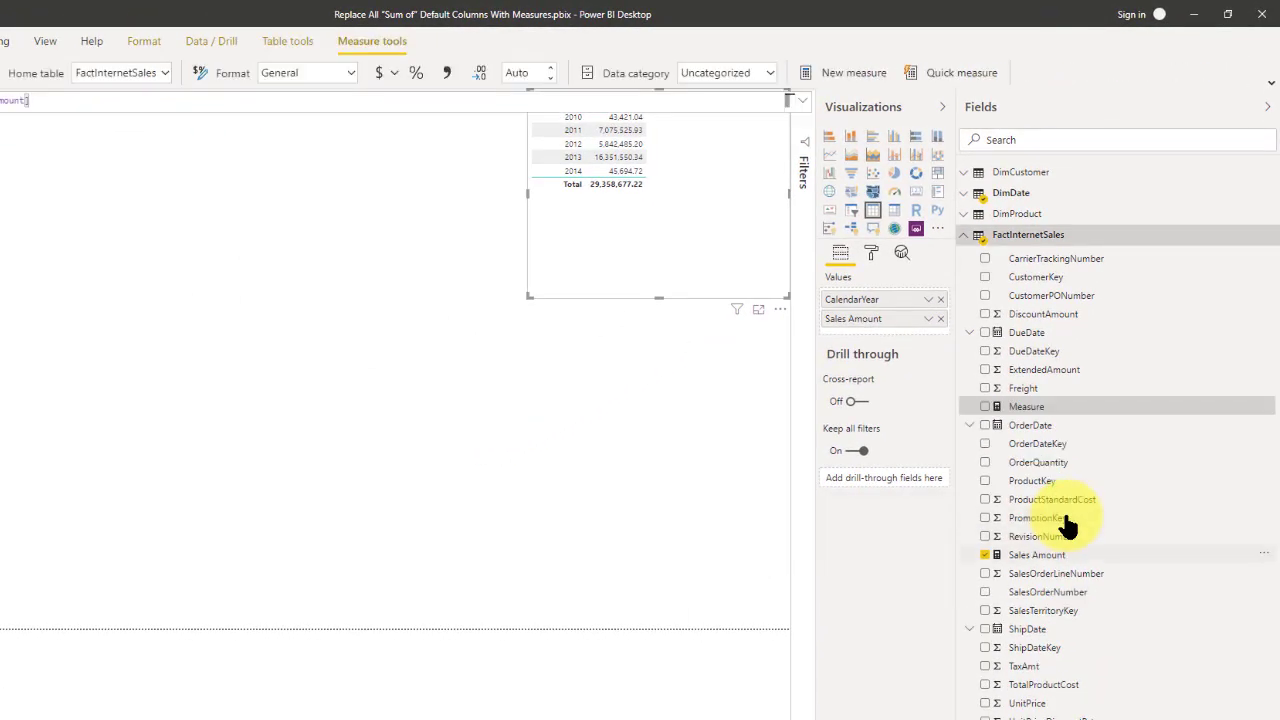
{"action": "left_click", "coordinate": [1015, 466]}
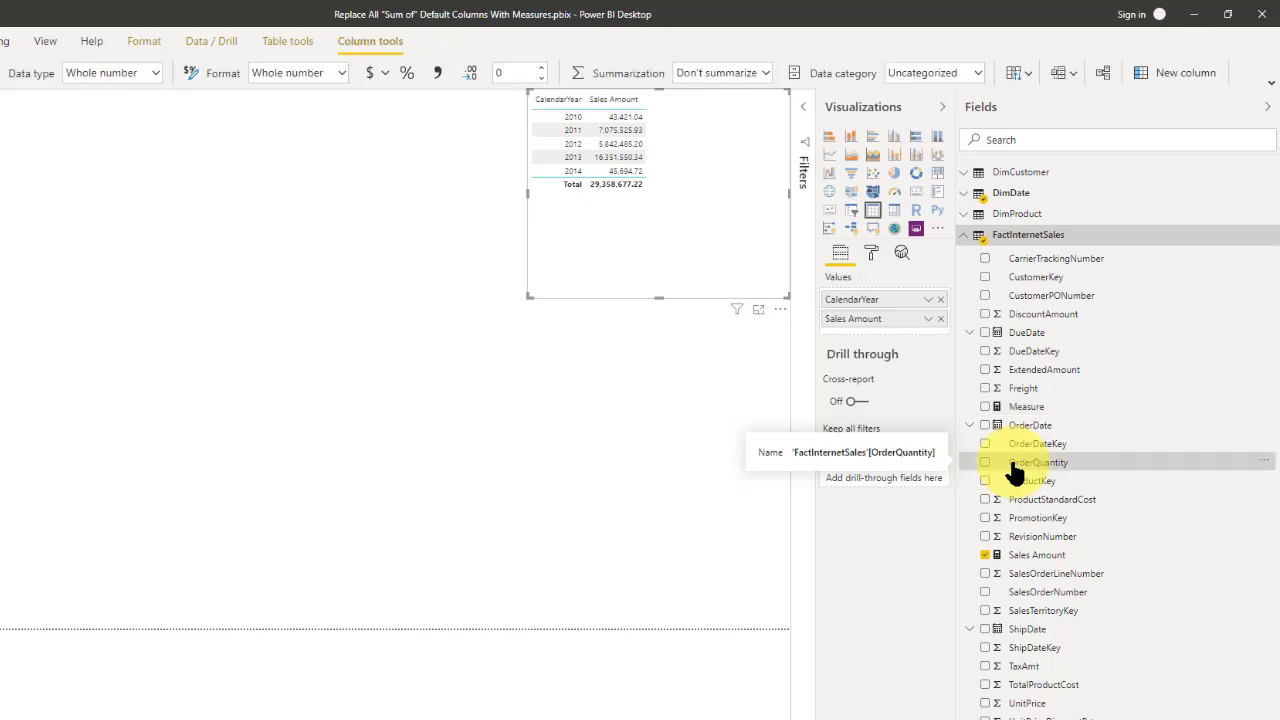
{"action": "right_click", "coordinate": [1016, 240]}
{"action": "left_click", "coordinate": [1016, 256]}
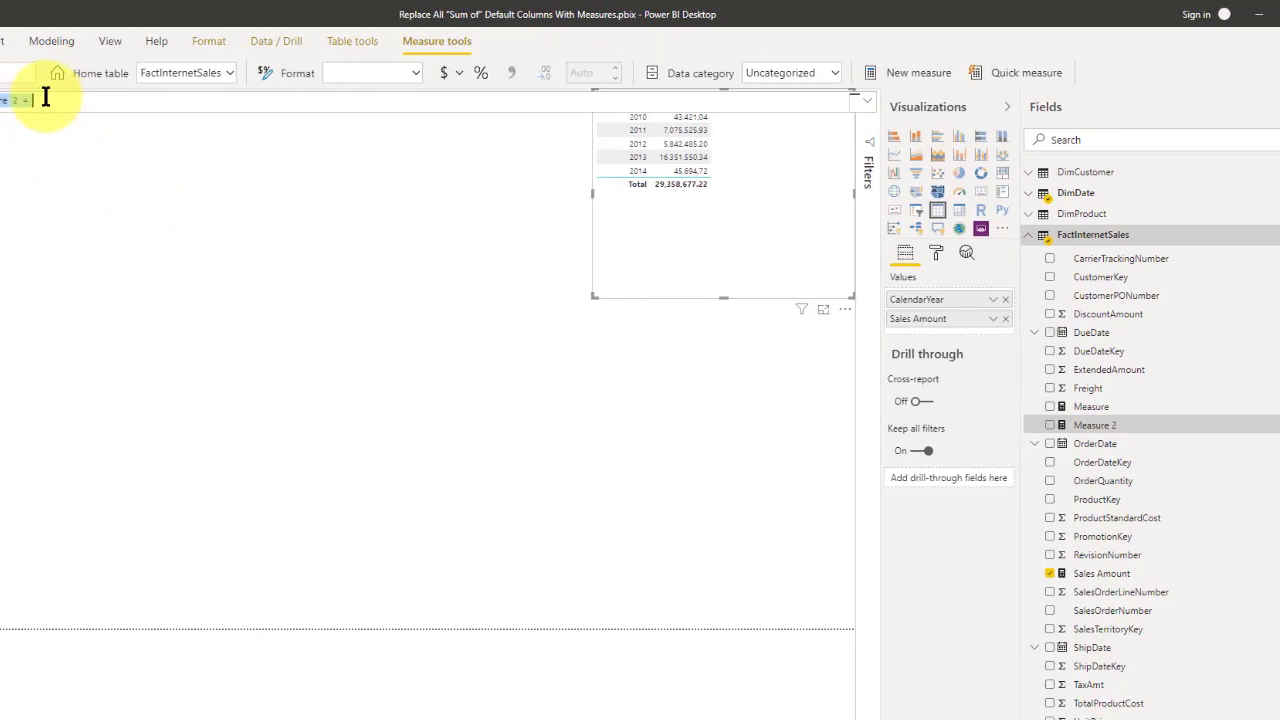
{"action": "type", "text": "sal"}
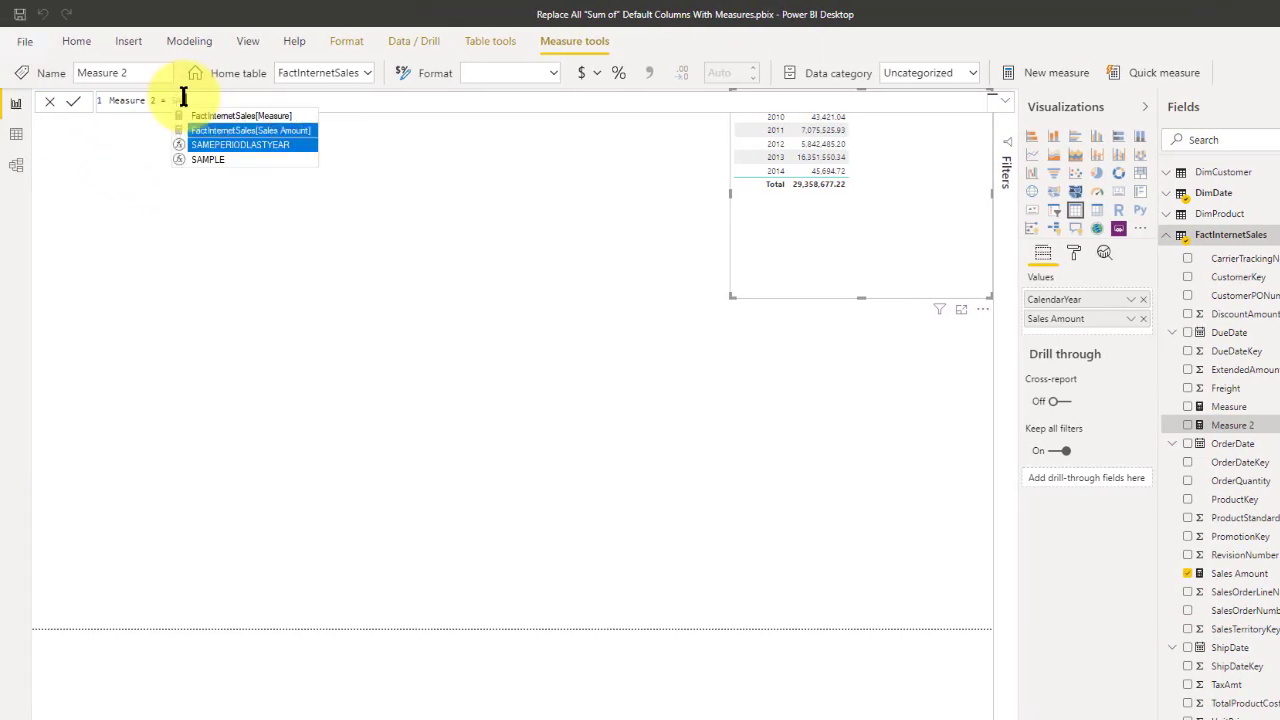
{"action": "key", "text": "Tab"}
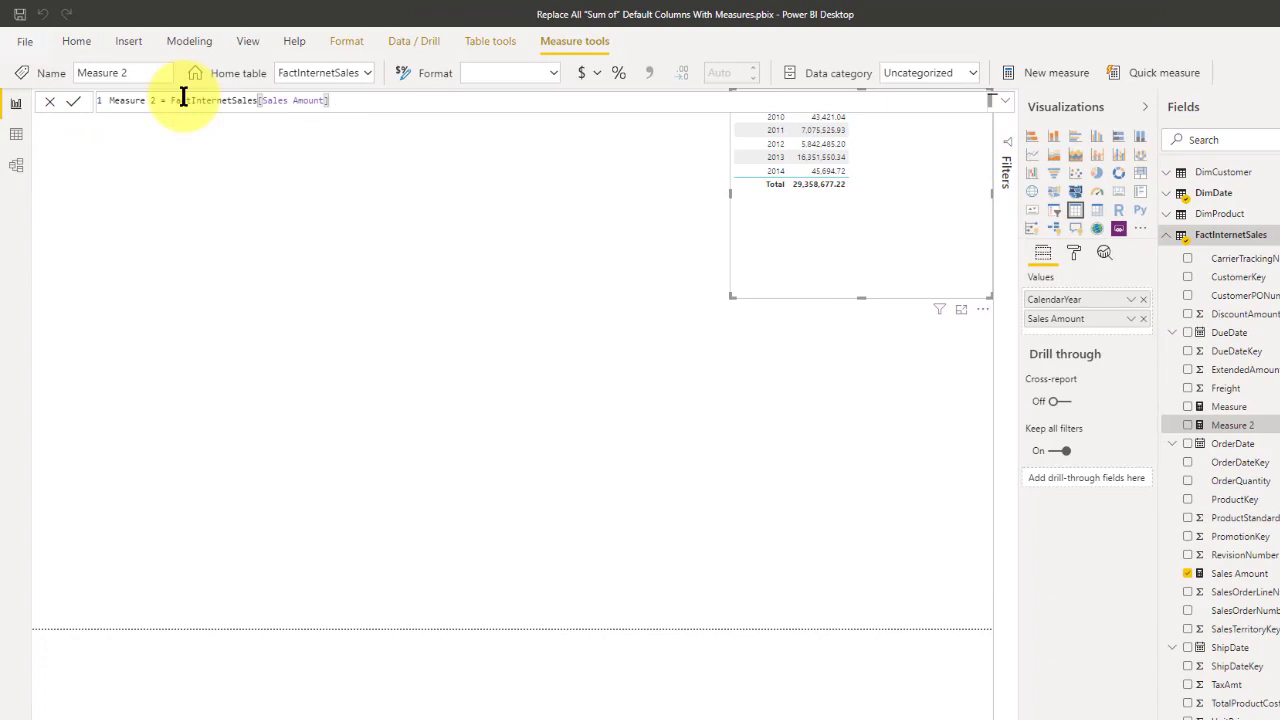
{"action": "type", "text": "/"}
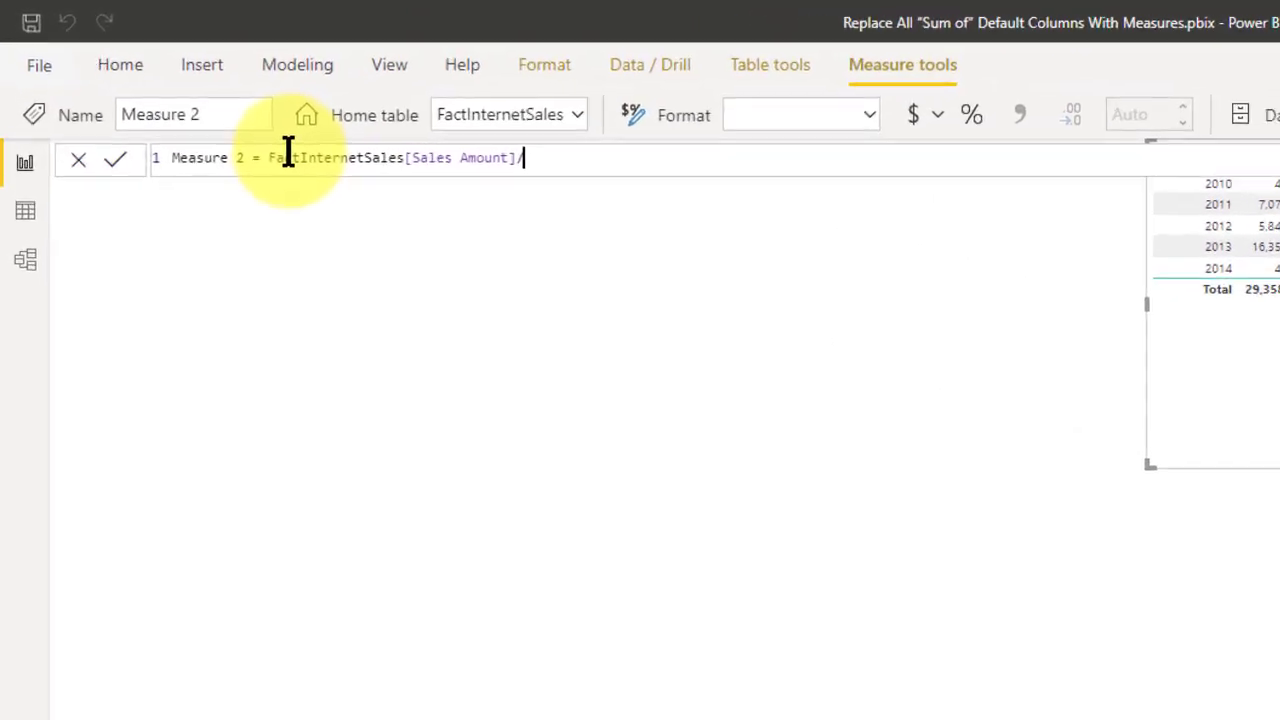
{"action": "type", "text": "ORDER"}
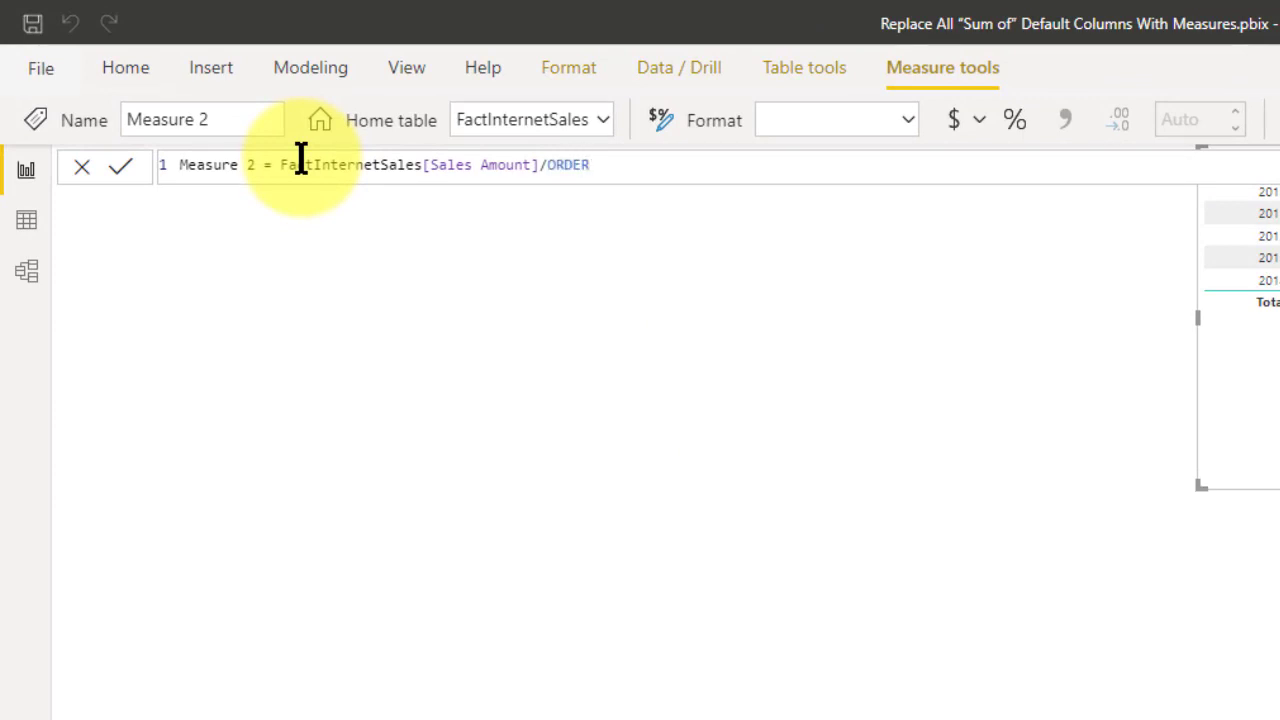
{"action": "key", "text": "BackSpace"}
{"action": "key", "text": "BackSpace"}
{"action": "key", "text": "BackSpace"}
{"action": "key", "text": "BackSpace"}
{"action": "key", "text": "BackSpace"}
{"action": "type", "text": "ORDER"}
{"action": "key", "text": "BackSpace"}
{"action": "key", "text": "BackSpace"}
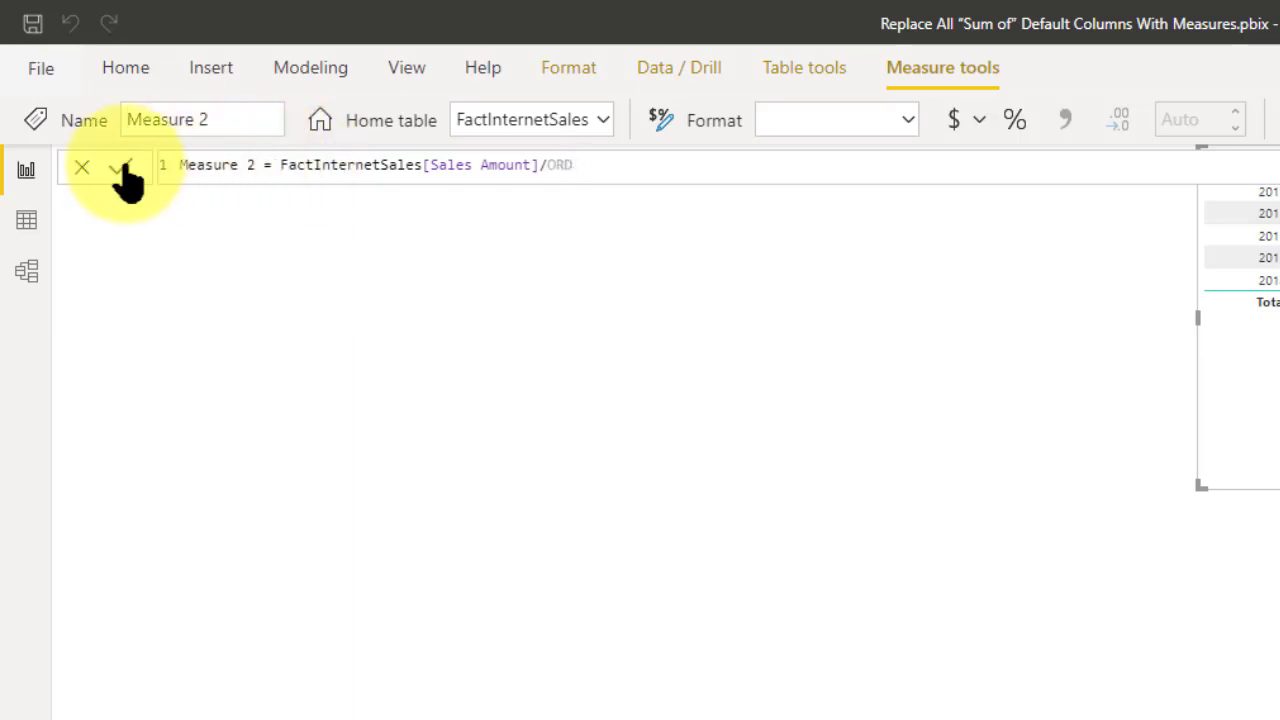
{"action": "left_click", "coordinate": [82, 166]}
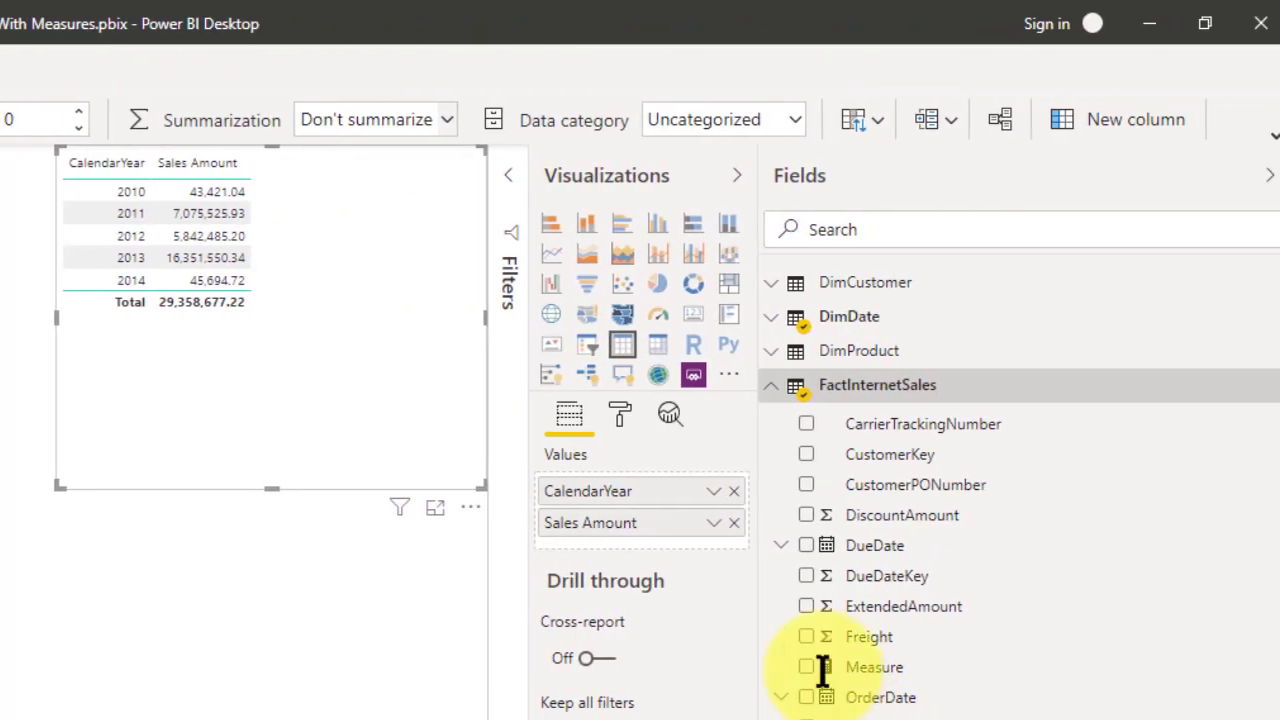
Step: Set the default summarization of the OrderQuantity column in FactInternetSales to Sum
{"action": "left_click", "coordinate": [1148, 128]}
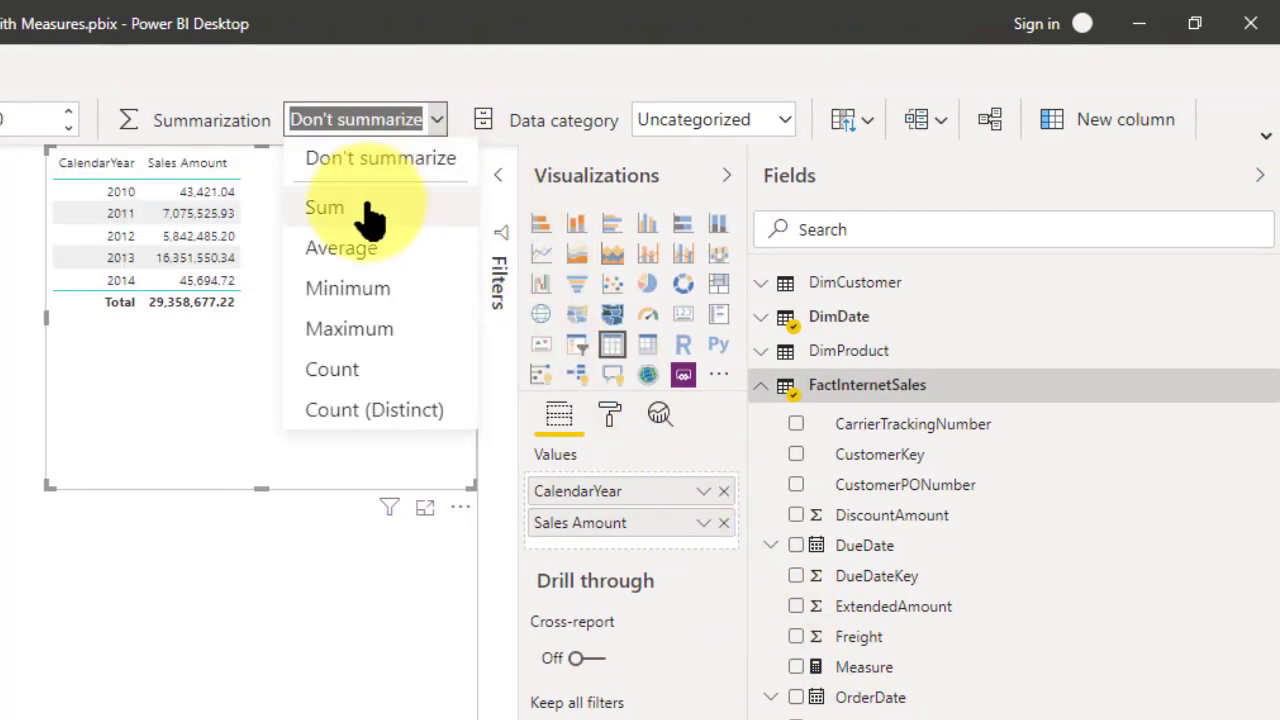
{"action": "key", "text": "Escape"}
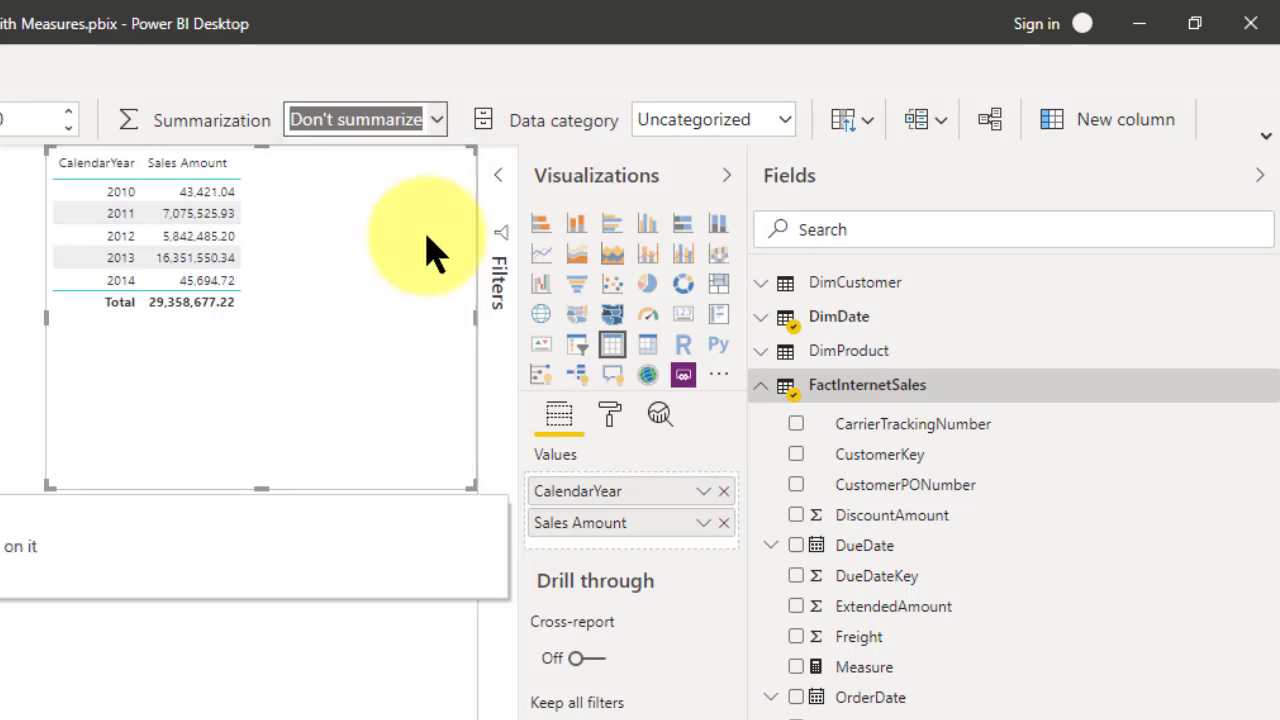
{"action": "key", "text": "Down"}
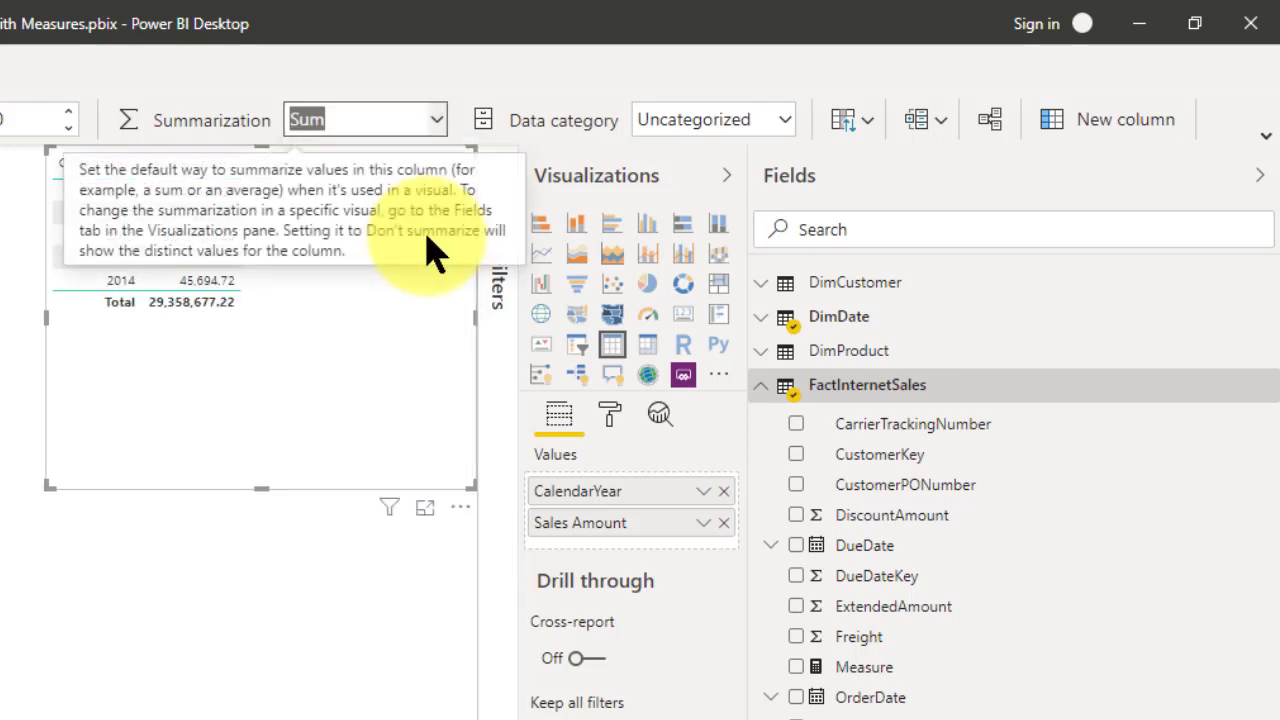
Step: Try to create a new measure in FactInternetSales that divides FactInternetSales[Sales Amount] by Order
{"action": "right_click", "coordinate": [870, 386]}
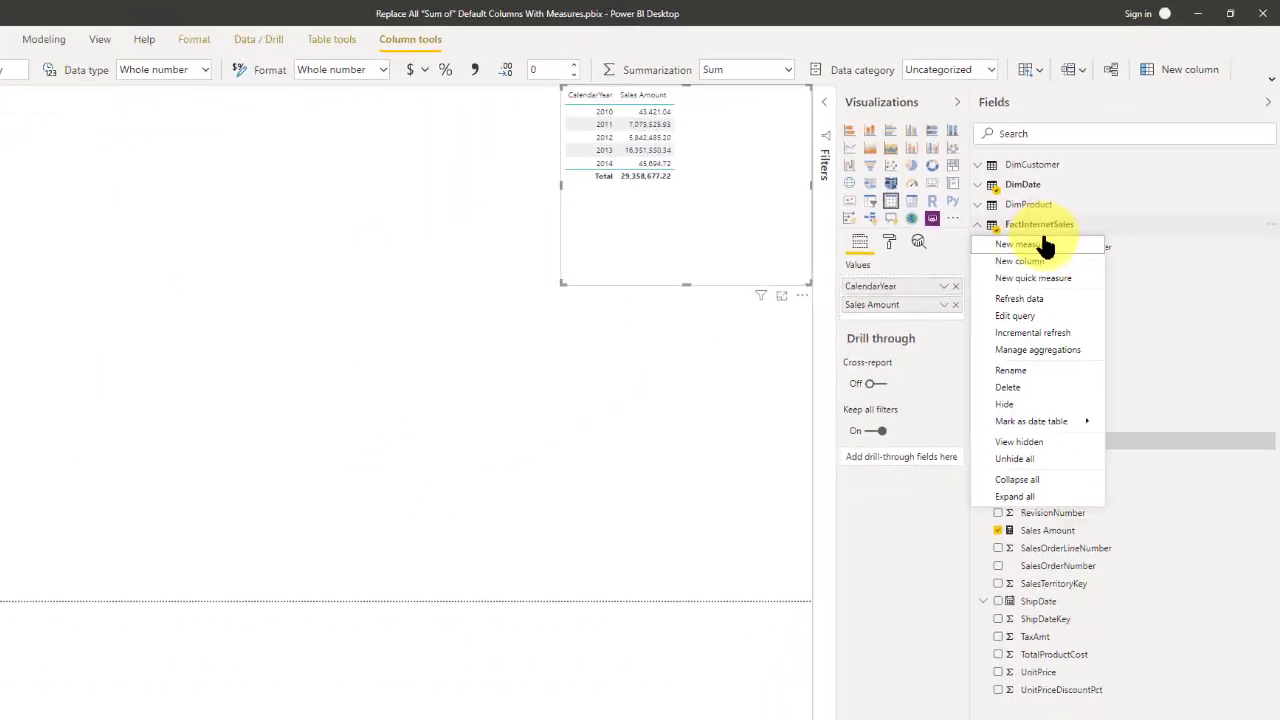
{"action": "left_click", "coordinate": [335, 243]}
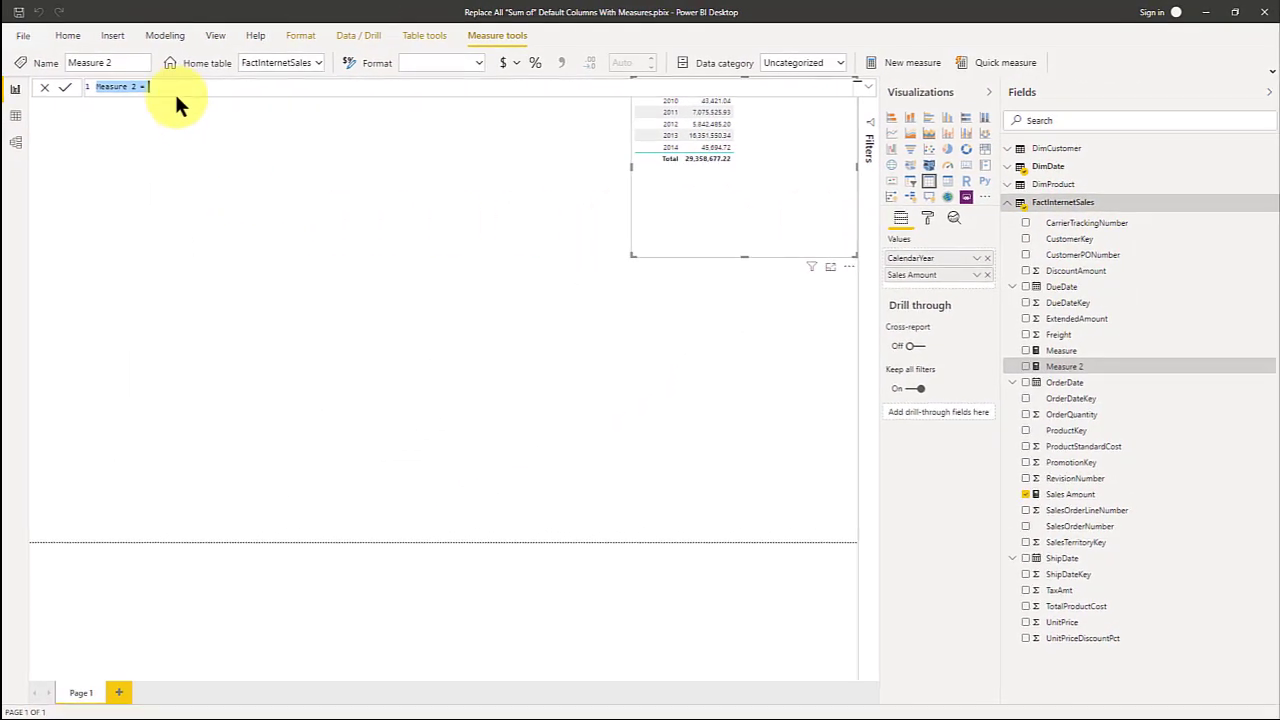
{"action": "left_click", "coordinate": [171, 90]}
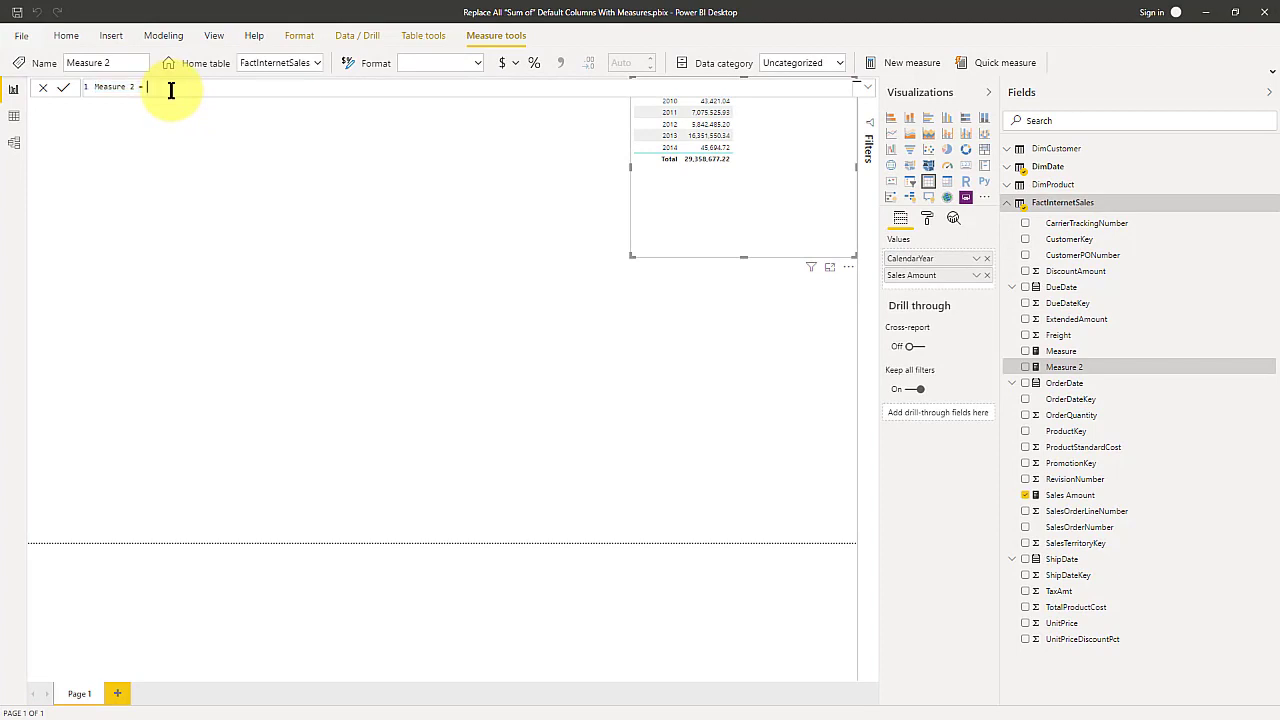
{"action": "type", "text": "Sal"}
{"action": "key", "text": "Tab"}
{"action": "type", "text": "/ORDE"}
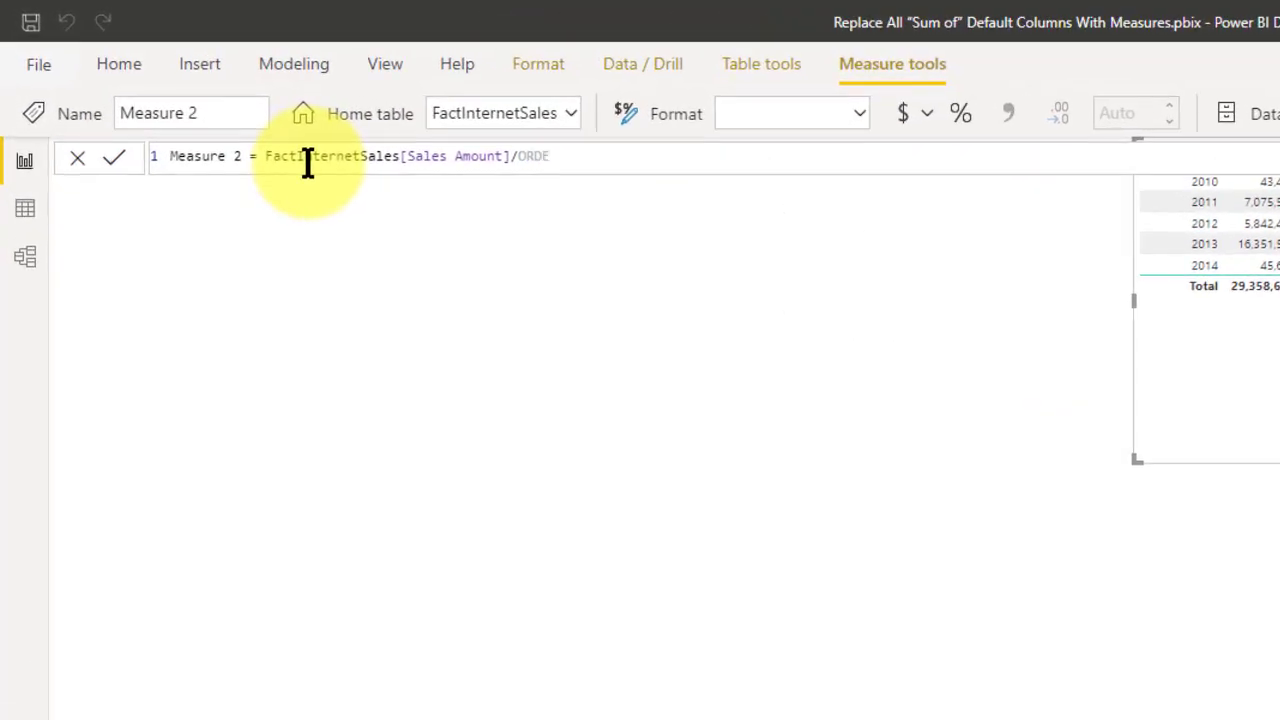
{"action": "key", "text": "BackSpace"}
{"action": "key", "text": "BackSpace"}
{"action": "key", "text": "BackSpace"}
{"action": "key", "text": "BackSpace"}
{"action": "type", "text": "Or"}
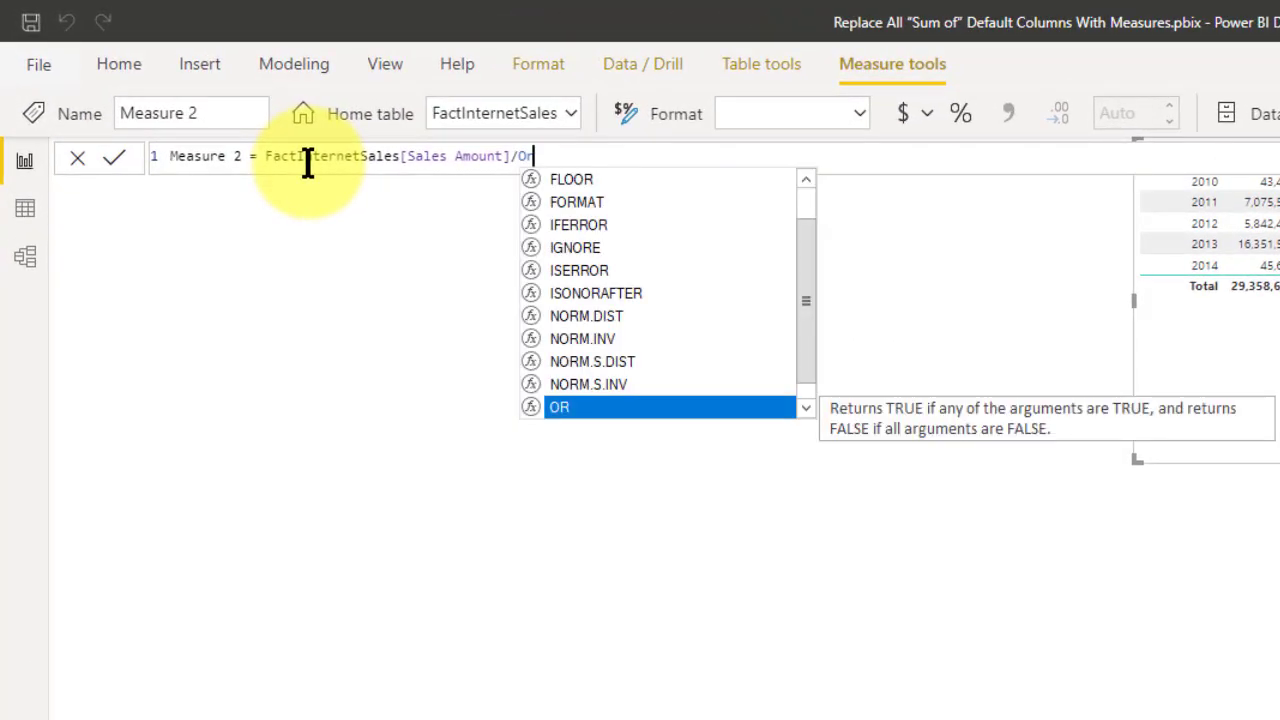
{"action": "key", "text": "BackSpace"}
{"action": "type", "text": "rder"}
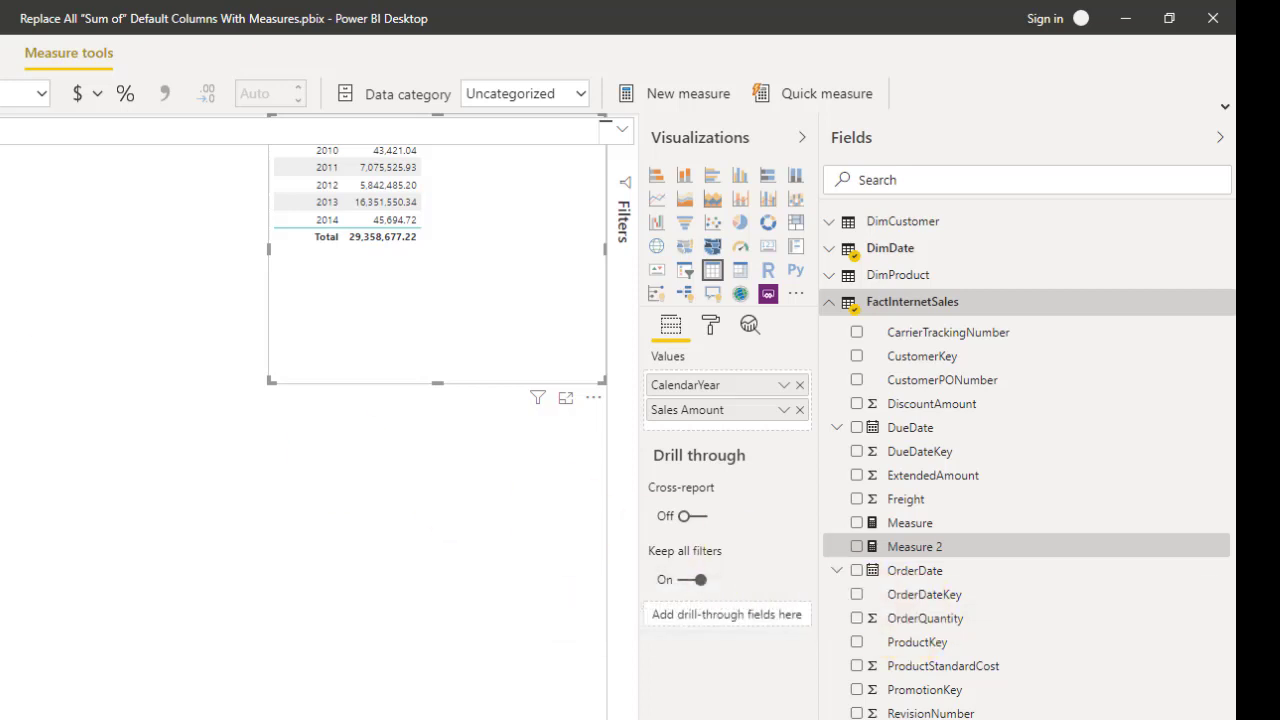
{"action": "key", "text": "Return"}
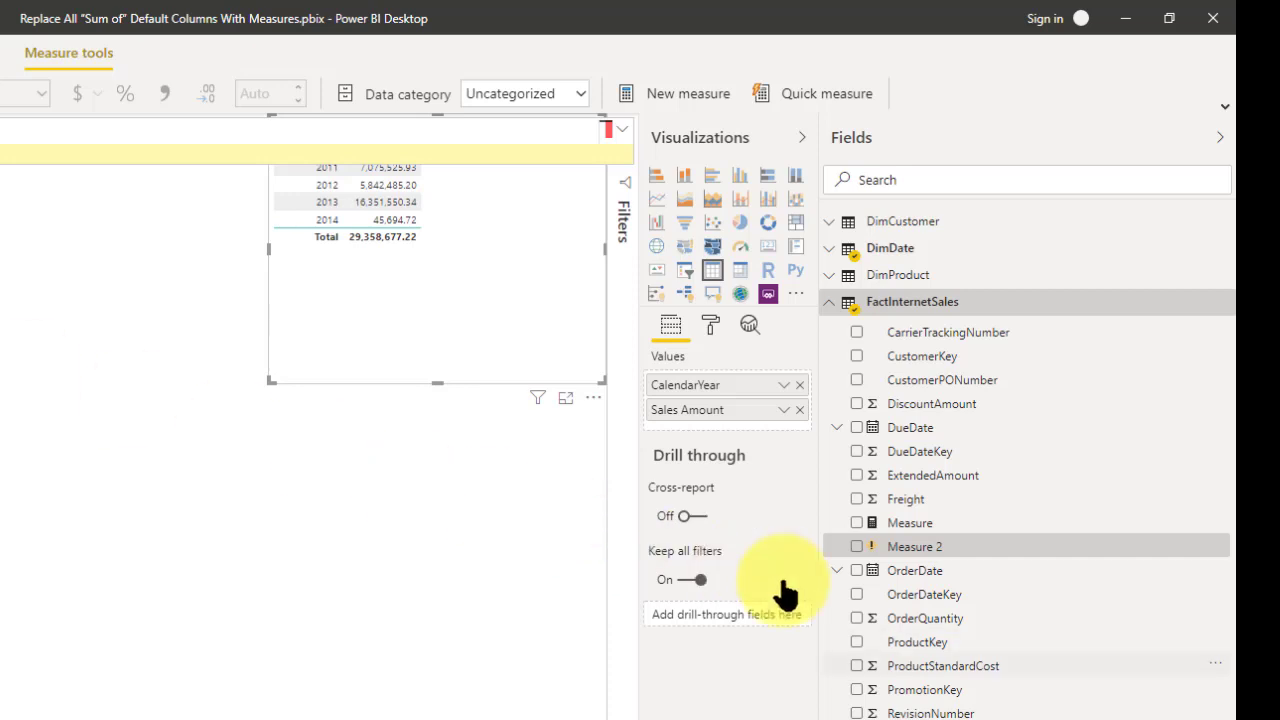
Step: Check the default summarization choices for the OrderQuantity column
{"action": "left_click", "coordinate": [901, 620]}
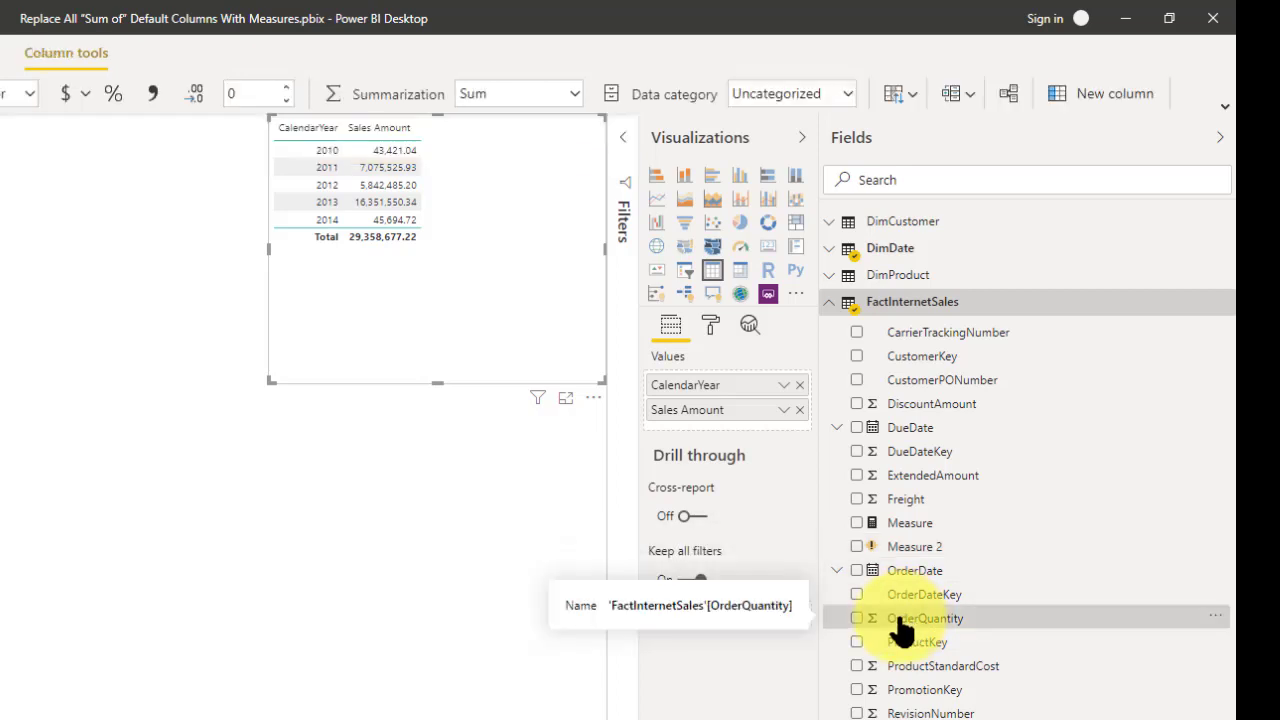
{"action": "left_click", "coordinate": [573, 95]}
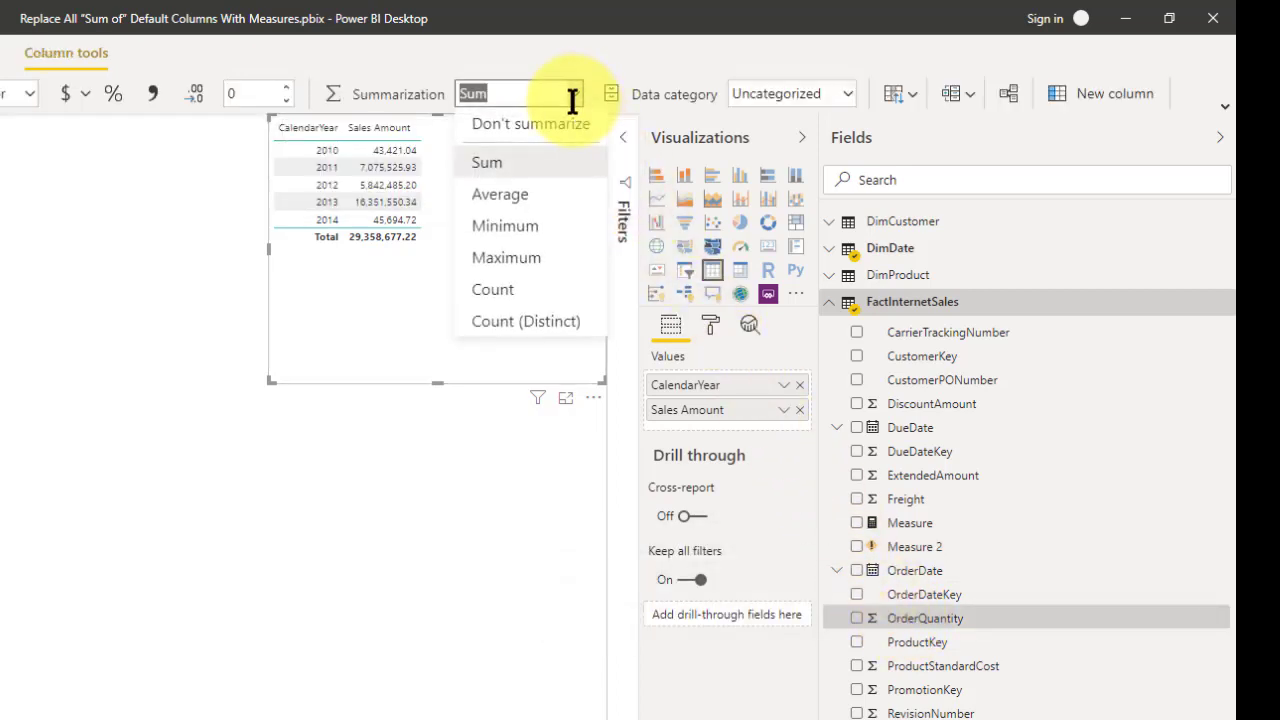
{"action": "left_click", "coordinate": [573, 95]}
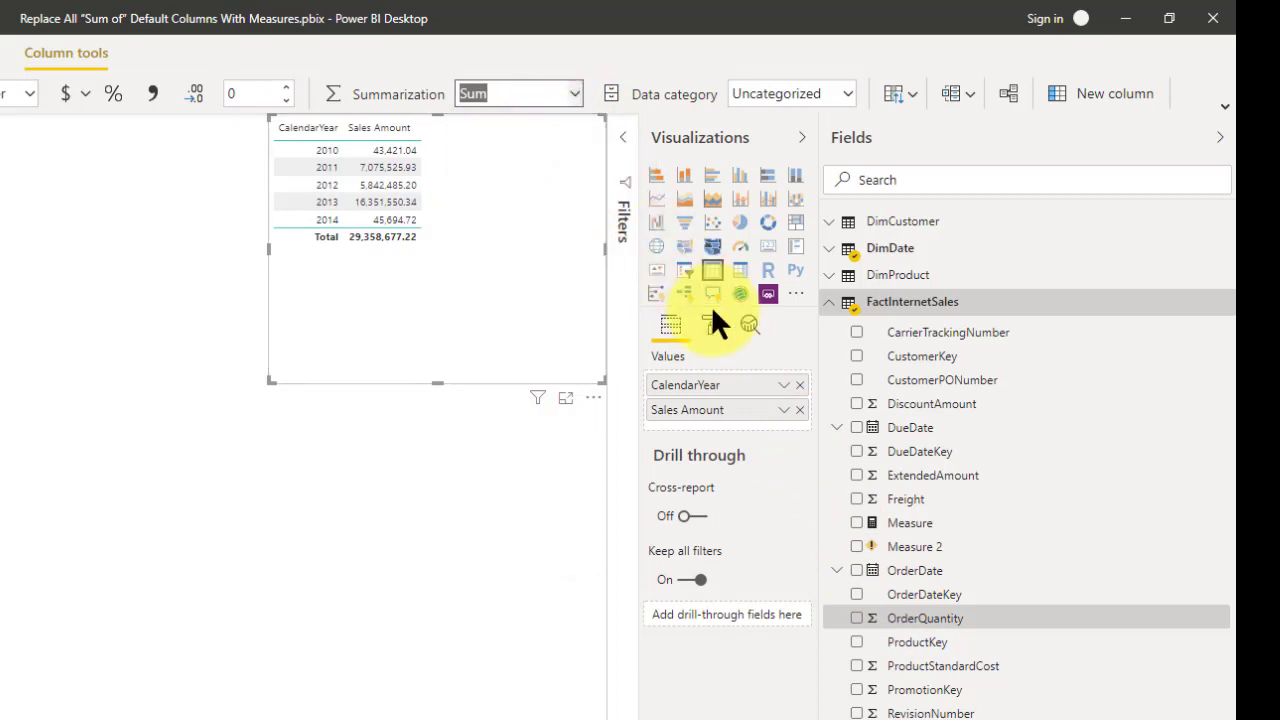
Step: Set the default summarization of the OrderQuantity column in FactInternetSales to Don't summarize
{"action": "key", "text": "Up"}
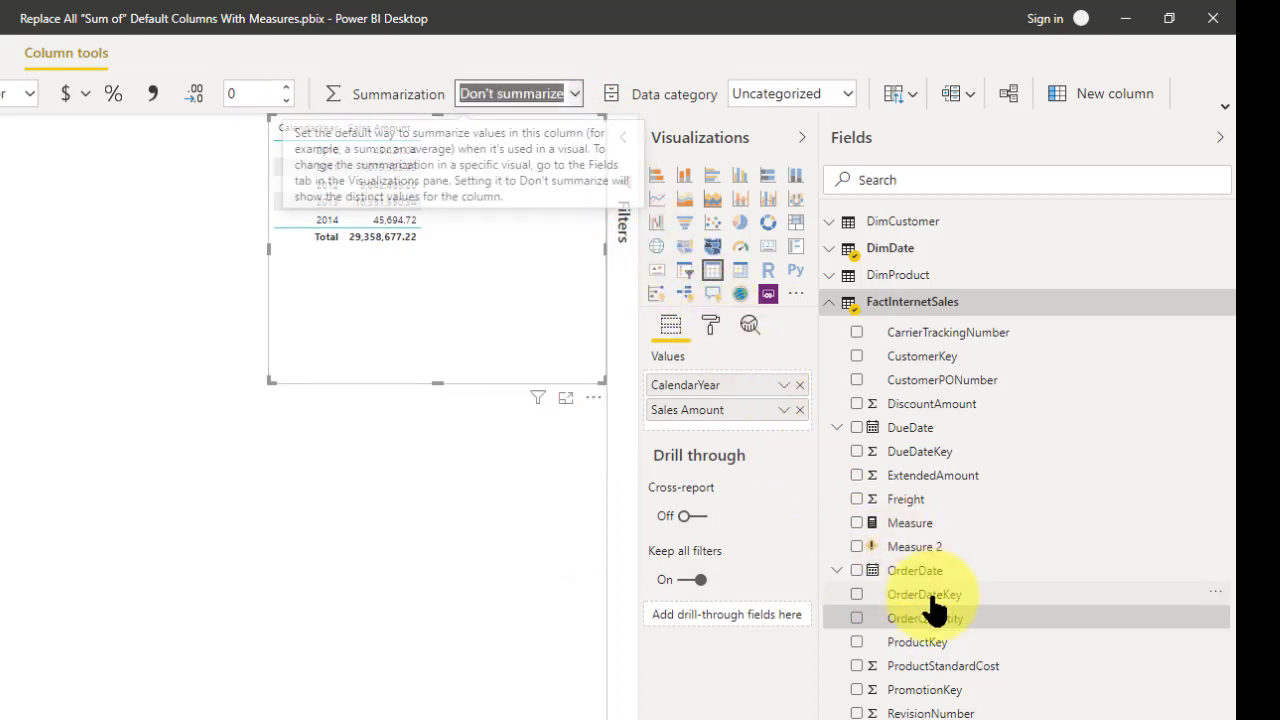
{"action": "right_click", "coordinate": [900, 305]}
{"action": "key", "text": "Escape"}
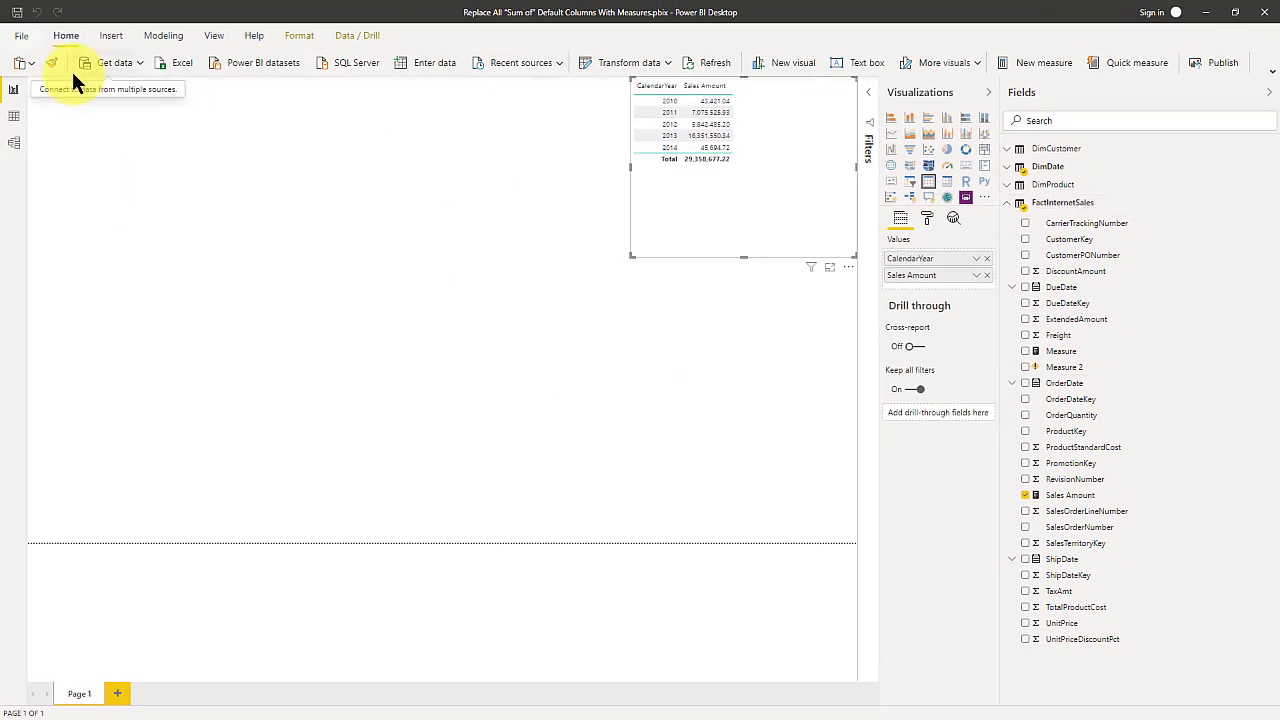
Step: Create a new measure in FactInternetSales defined as Order Quantity = SUM(FactInternetSales[OrderQuantity])
{"action": "right_click", "coordinate": [1066, 204]}
{"action": "left_click", "coordinate": [1060, 218]}
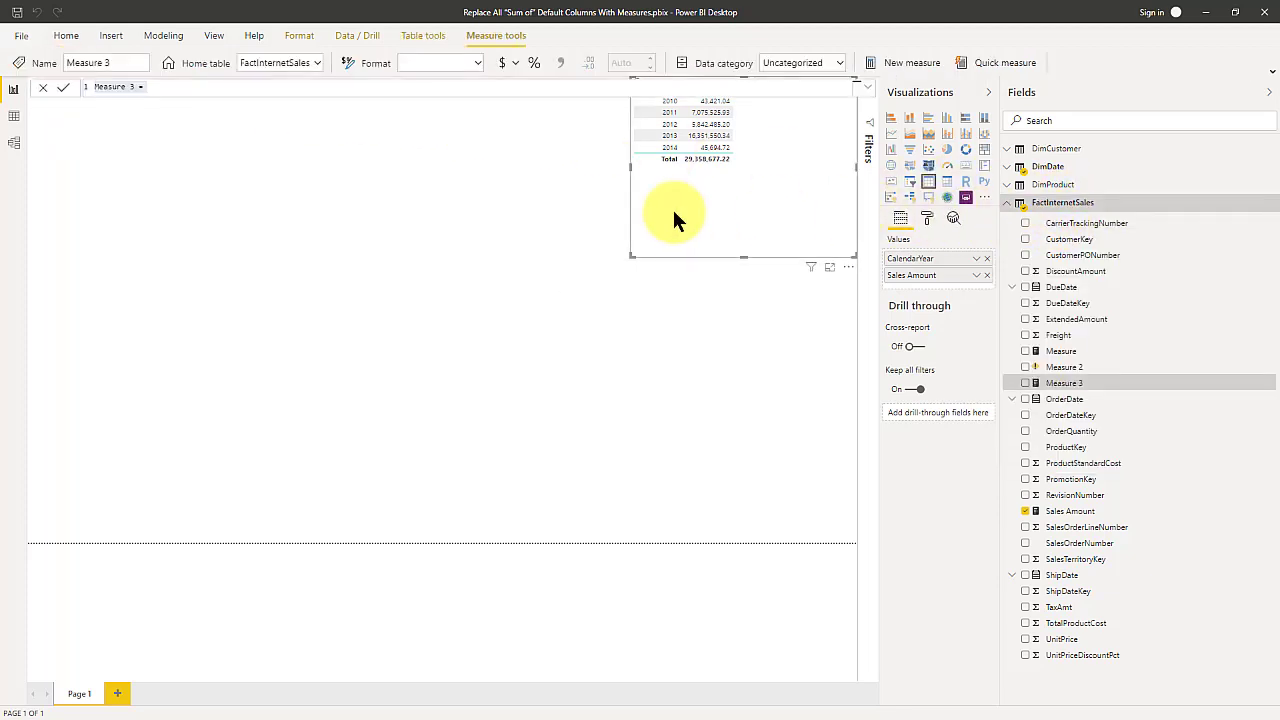
{"action": "type", "text": "Order"}
{"action": "type", "text": " Quantity"}
{"action": "type", "text": "sum"}
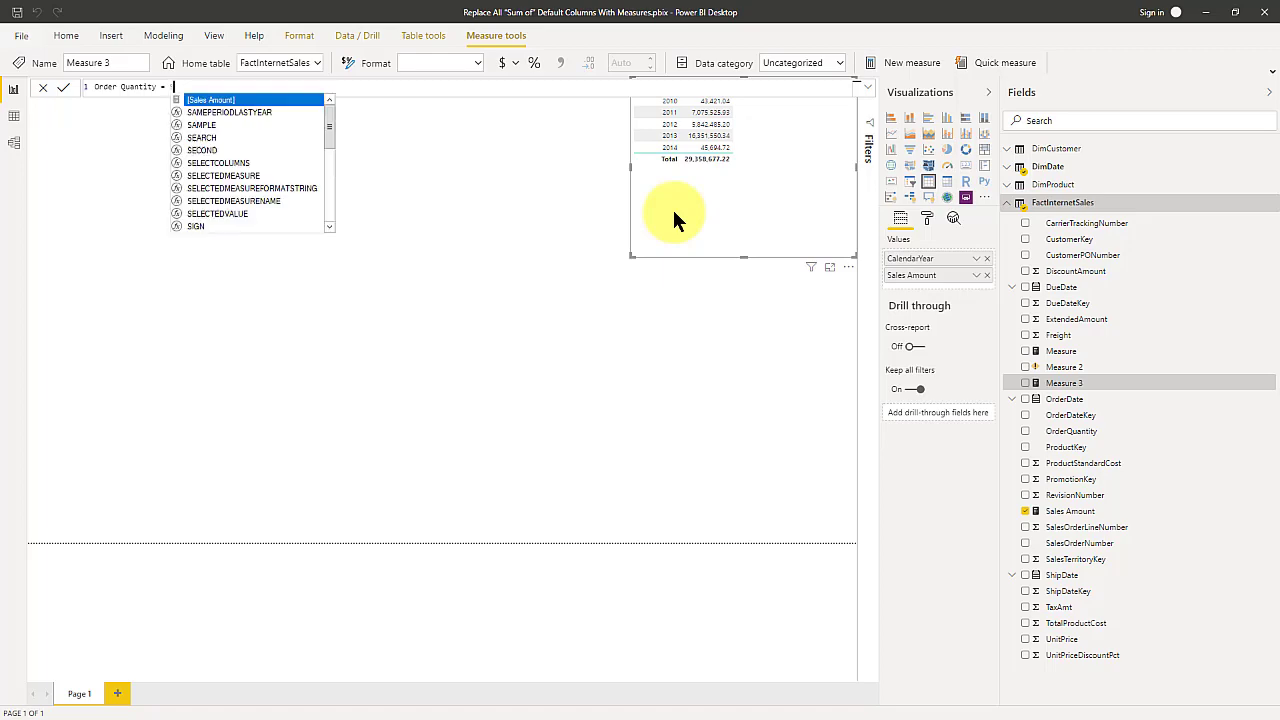
{"action": "key", "text": "Tab"}
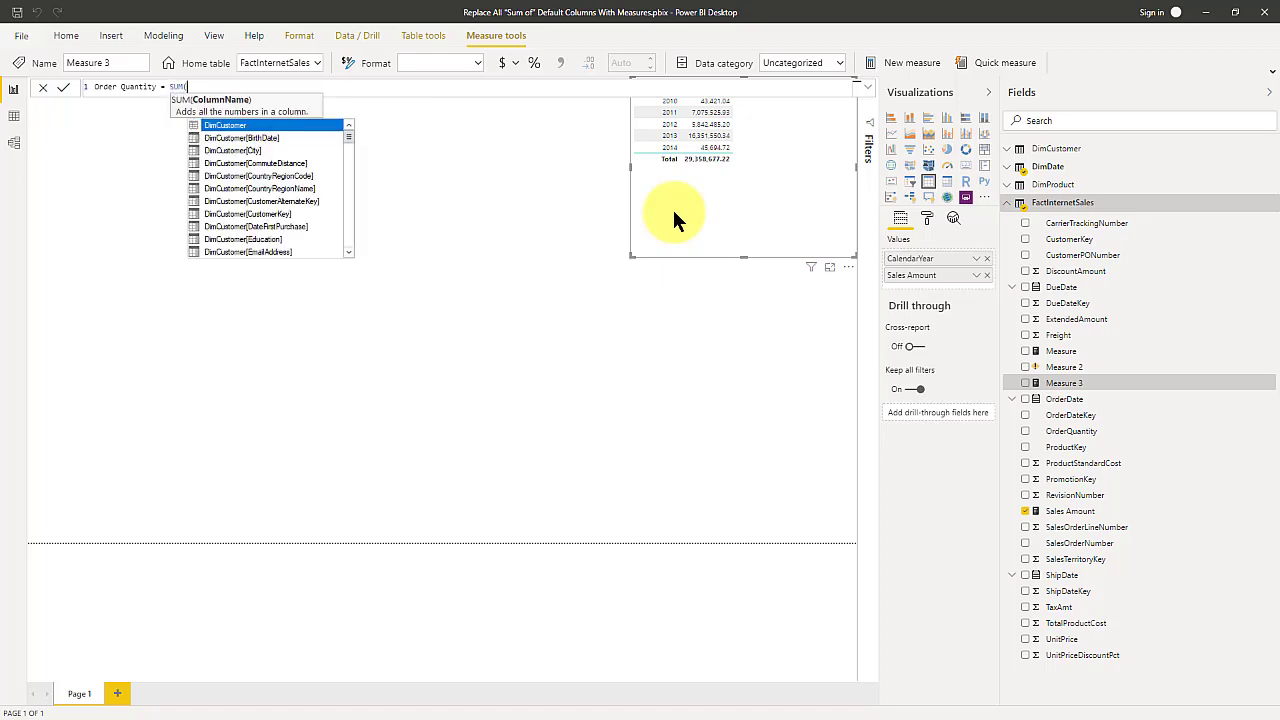
{"action": "type", "text": "ORDER"}
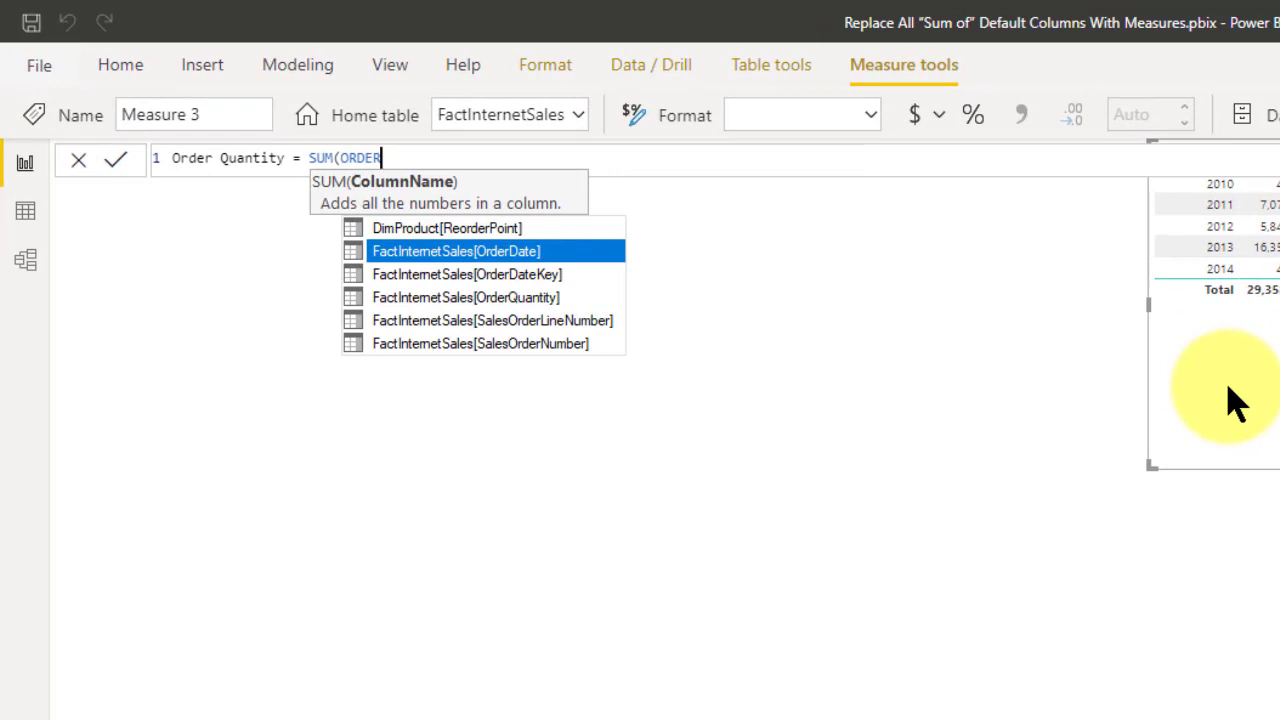
{"action": "left_click", "coordinate": [460, 297]}
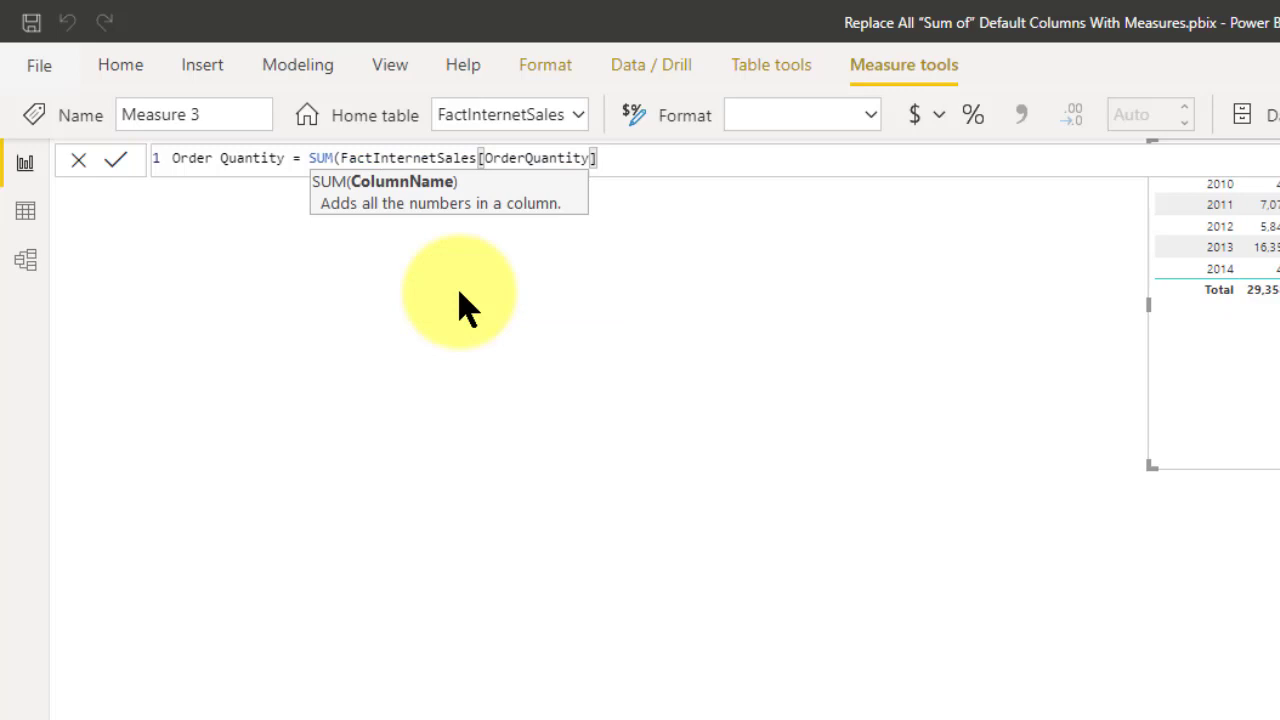
{"action": "type", "text": ")"}
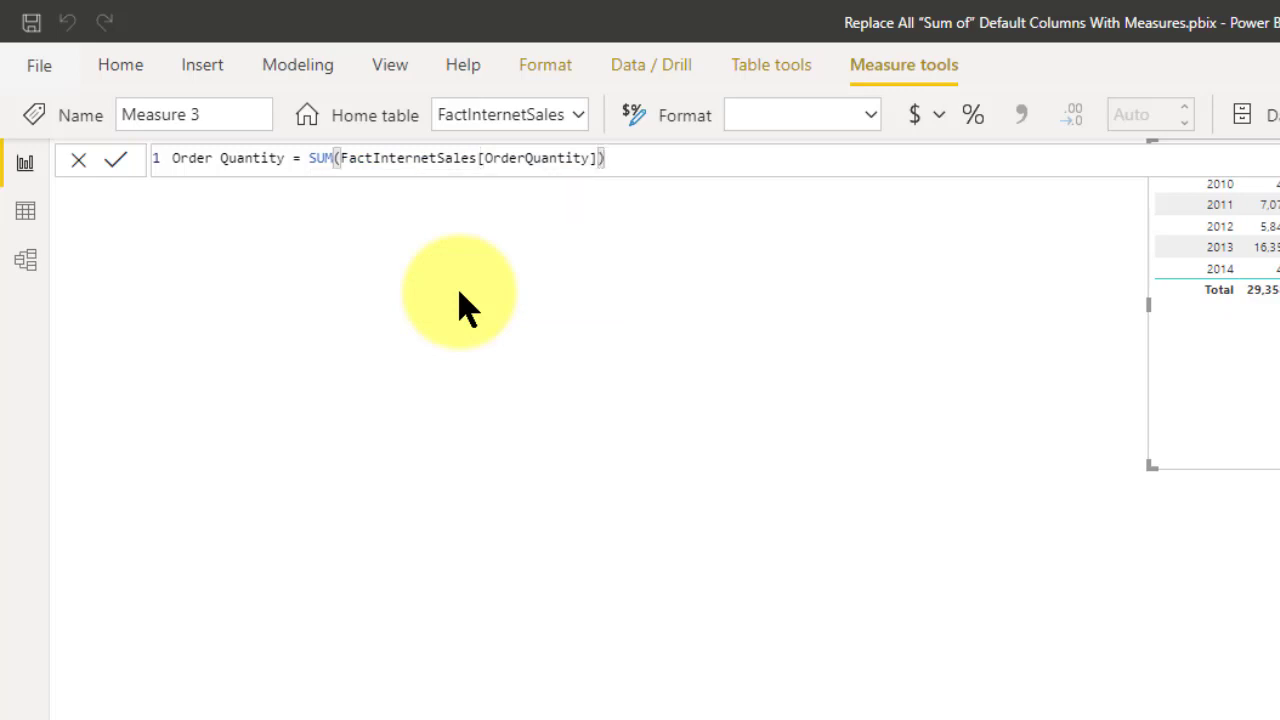
{"action": "left_click", "coordinate": [118, 163]}
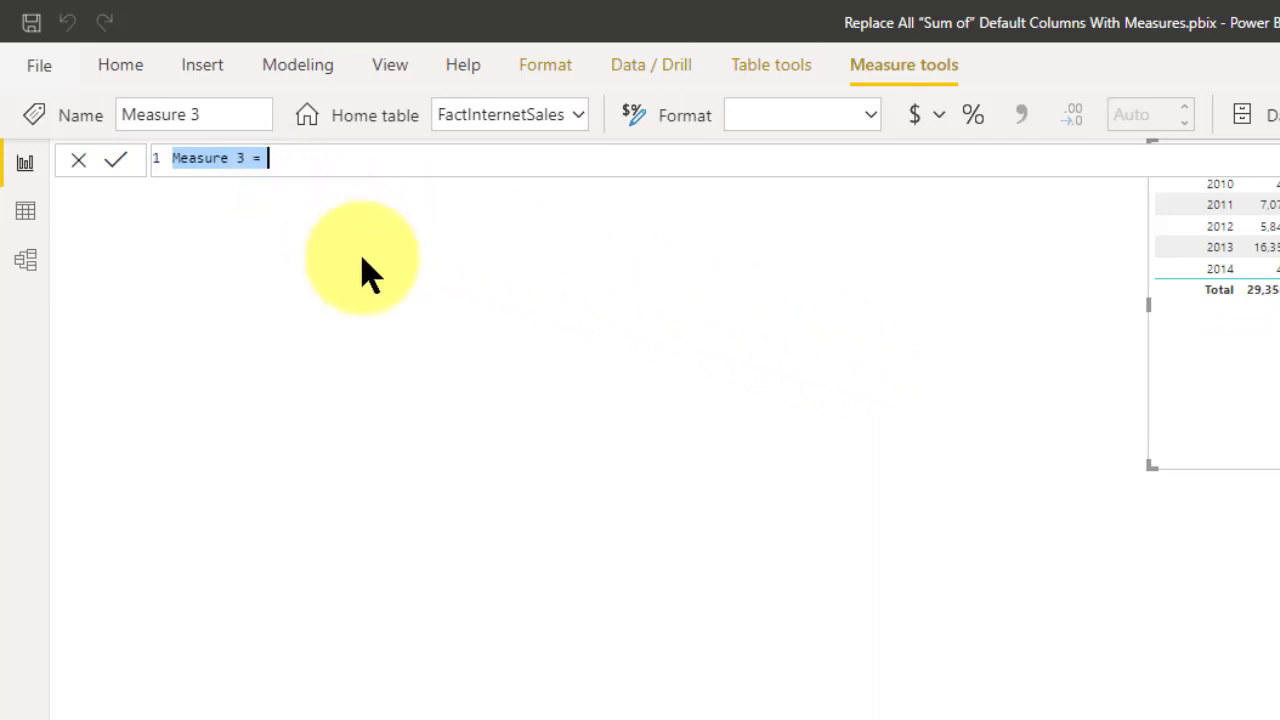
Step: Define another FactInternetSales measure as Measure = FactInternetSales[Sales Amount]/[Order Quantity] and try to commit it
{"action": "left_click", "coordinate": [249, 158]}
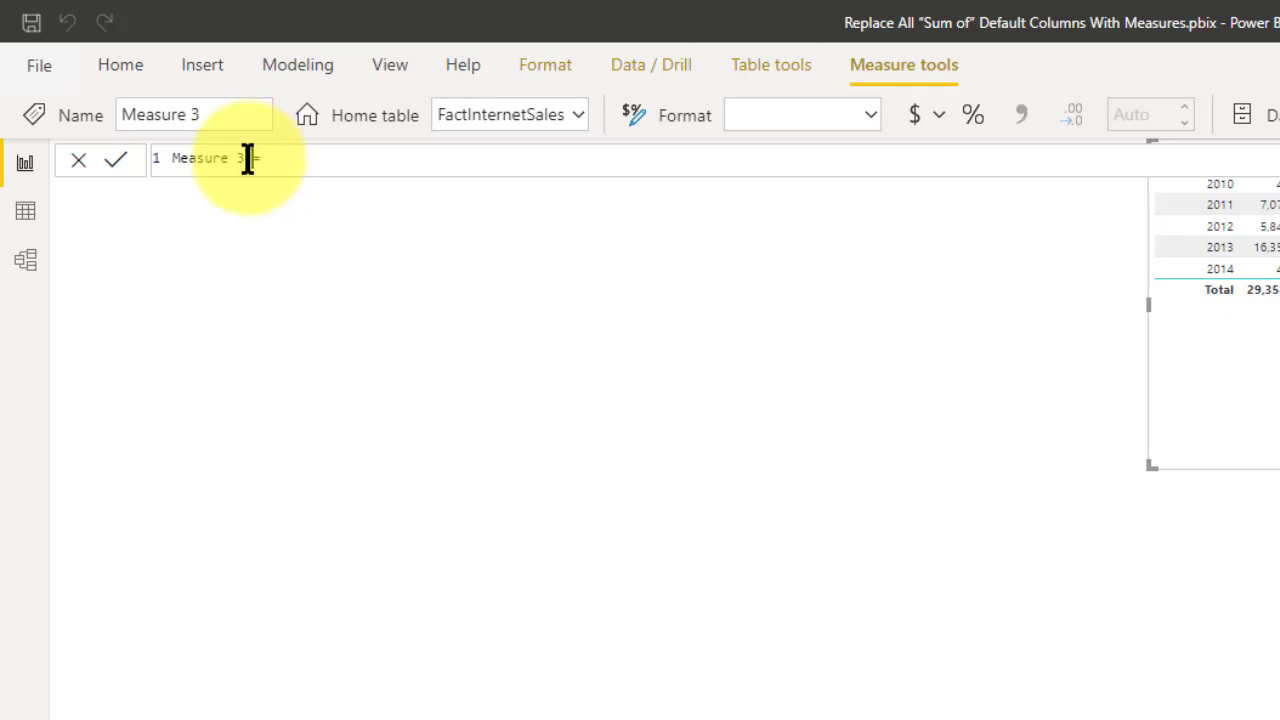
{"action": "left_click_drag", "start_coordinate": [249, 158], "coordinate": [172, 160]}
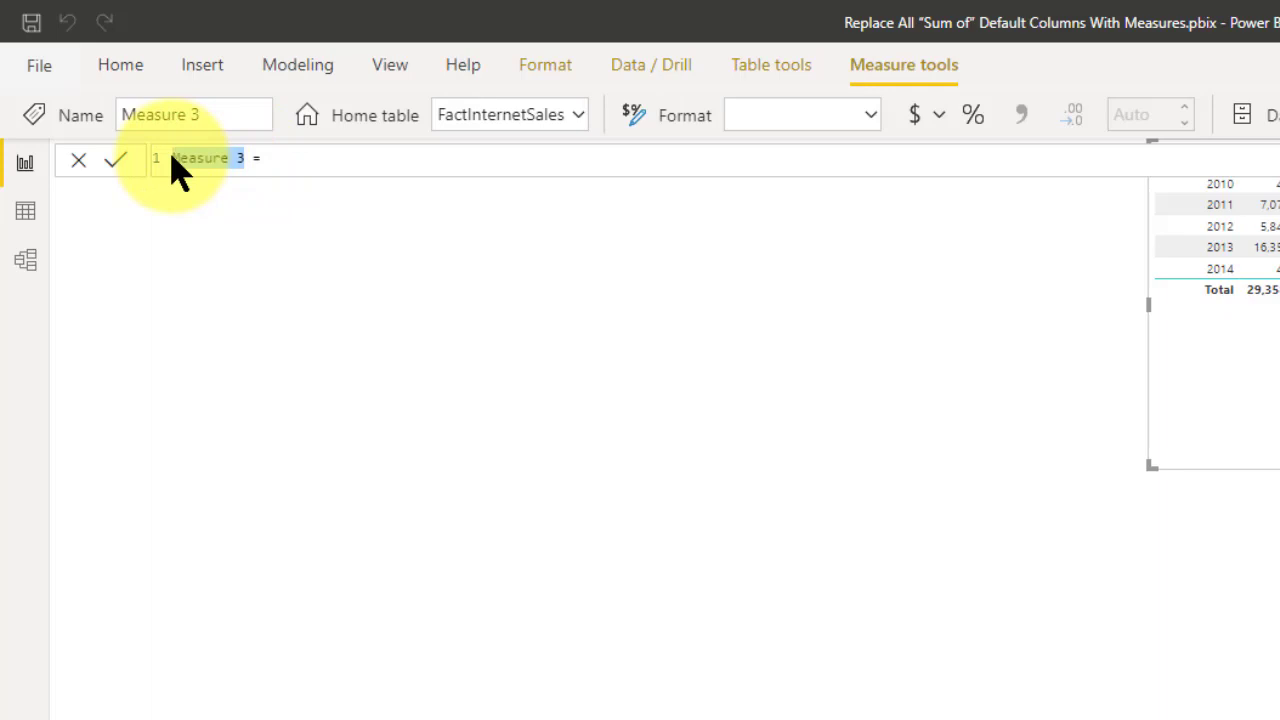
{"action": "key", "text": "BackSpace"}
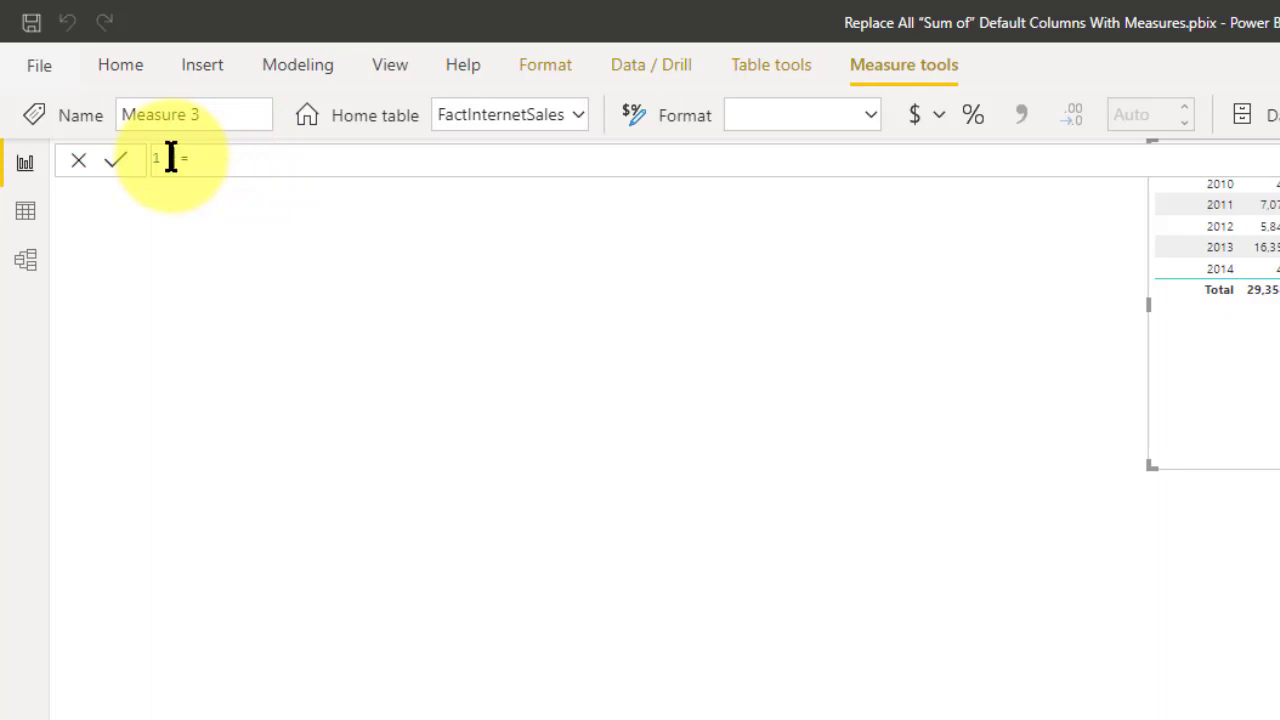
{"action": "type", "text": "Pri"}
{"action": "key", "text": "BackSpace"}
{"action": "key", "text": "BackSpace"}
{"action": "key", "text": "BackSpace"}
{"action": "type", "text": "Measure"}
{"action": "type", "text": "sales"}
{"action": "key", "text": "Tab"}
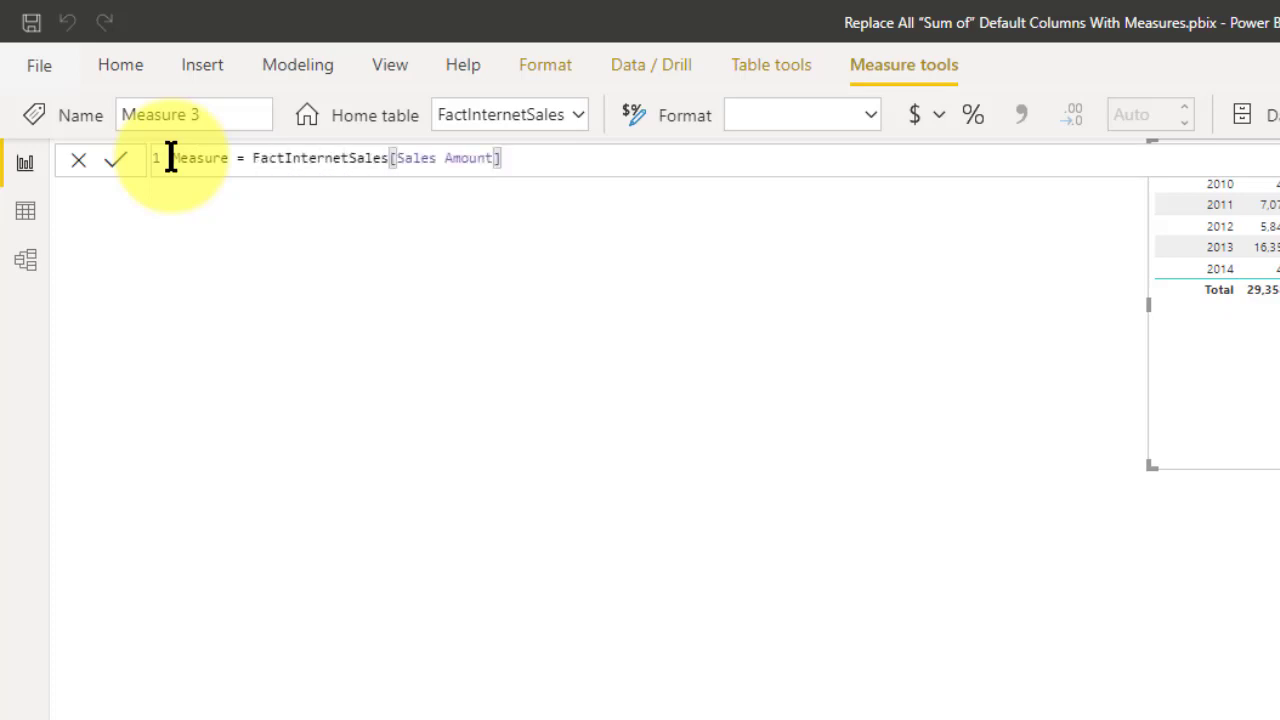
{"action": "type", "text": "/order"}
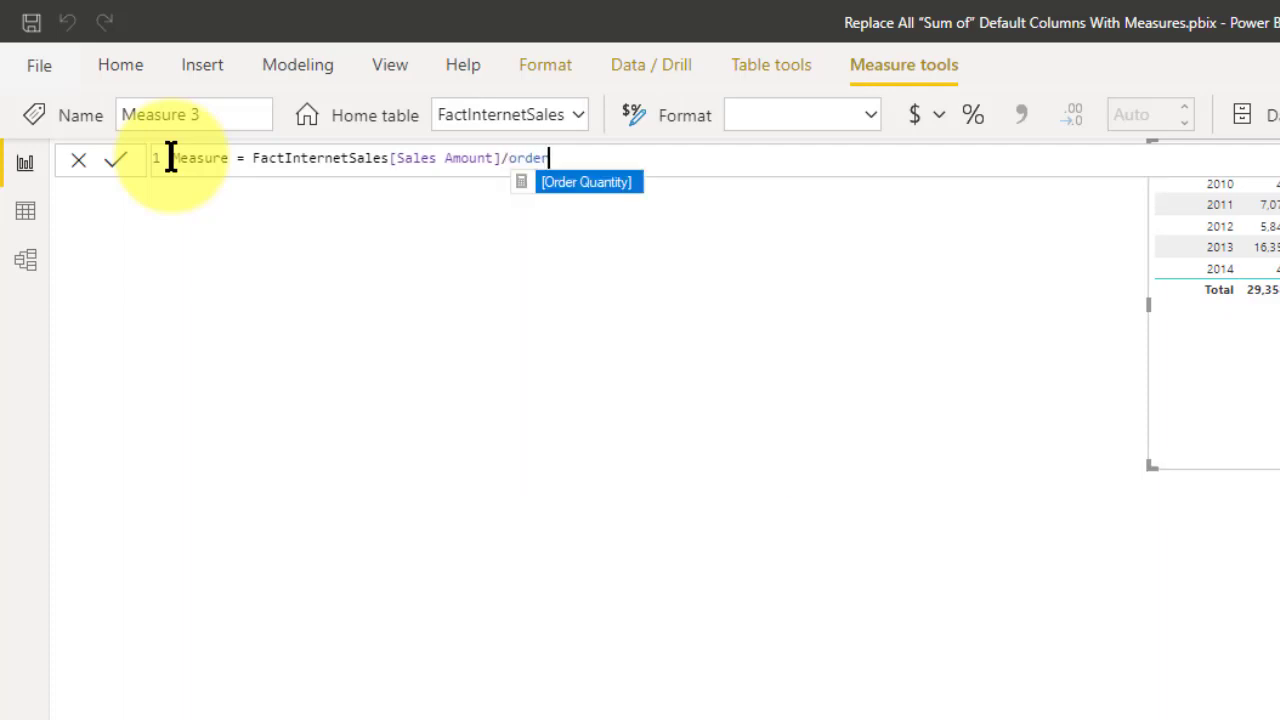
{"action": "key", "text": "Tab"}
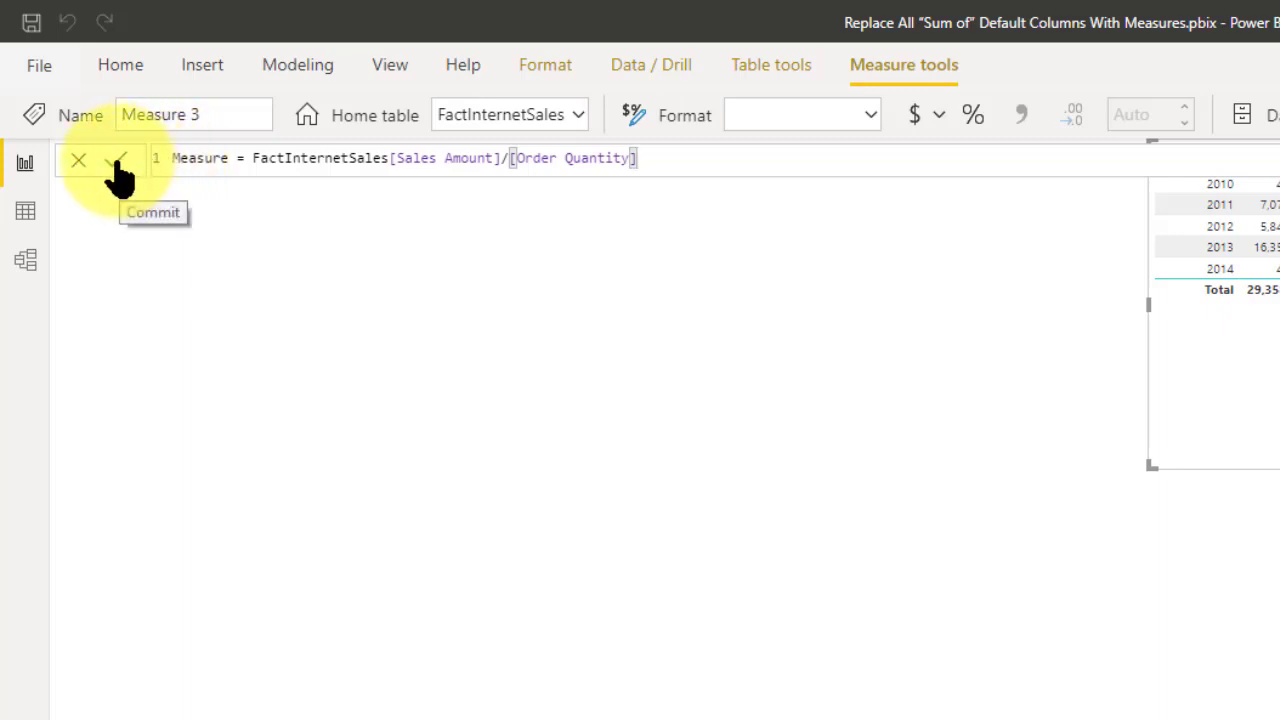
{"action": "left_click", "coordinate": [117, 162]}
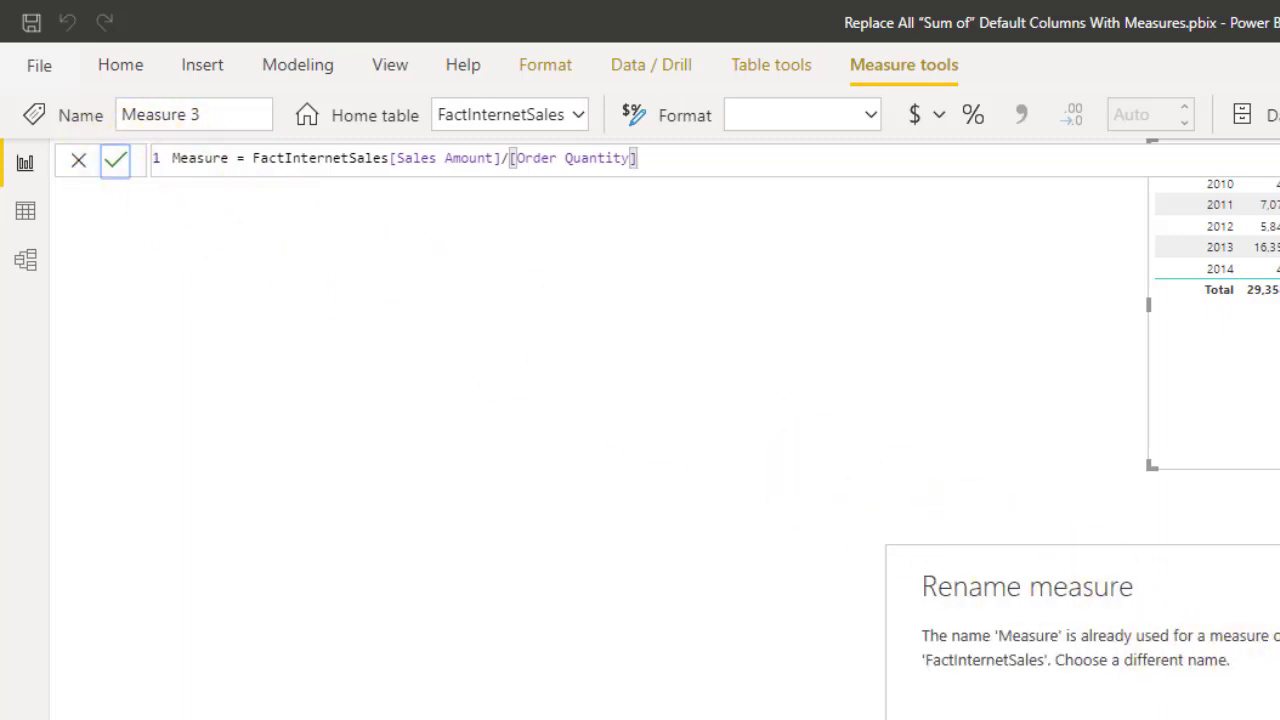
Step: Change the name of the division measure to Test measure in its formula and commit it
{"action": "double_click", "coordinate": [203, 157]}
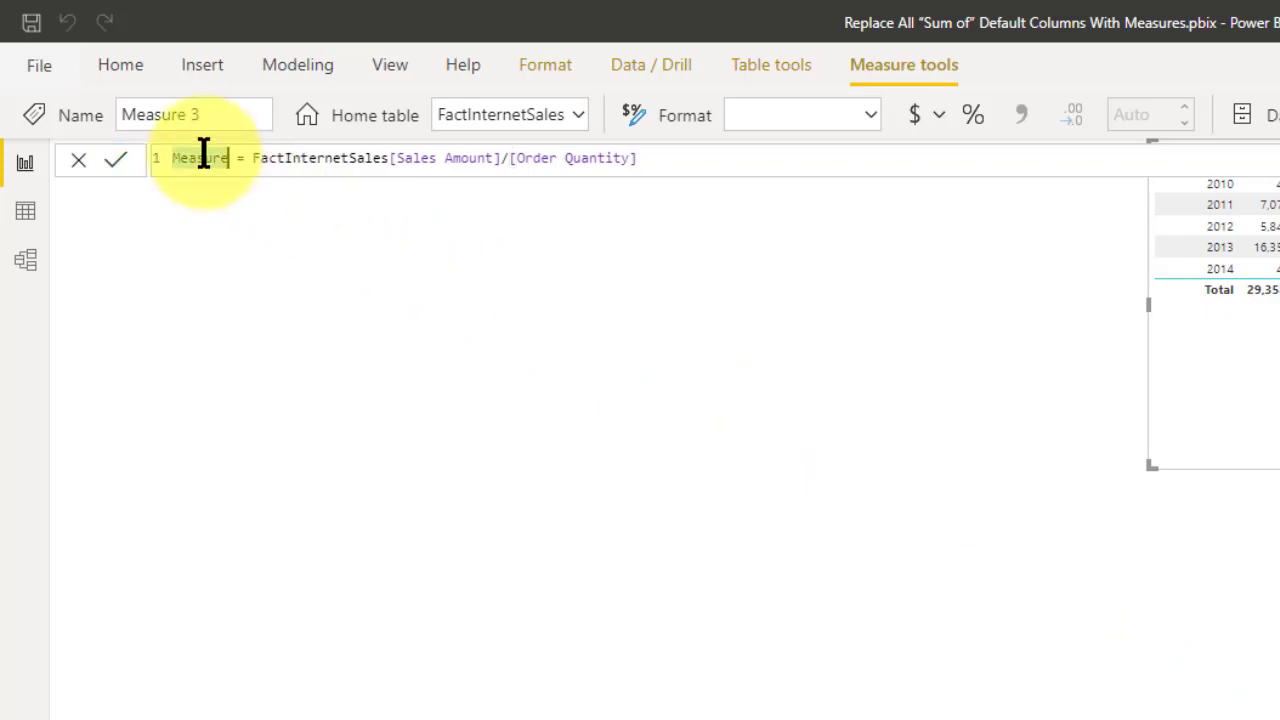
{"action": "left_click", "coordinate": [510, 305]}
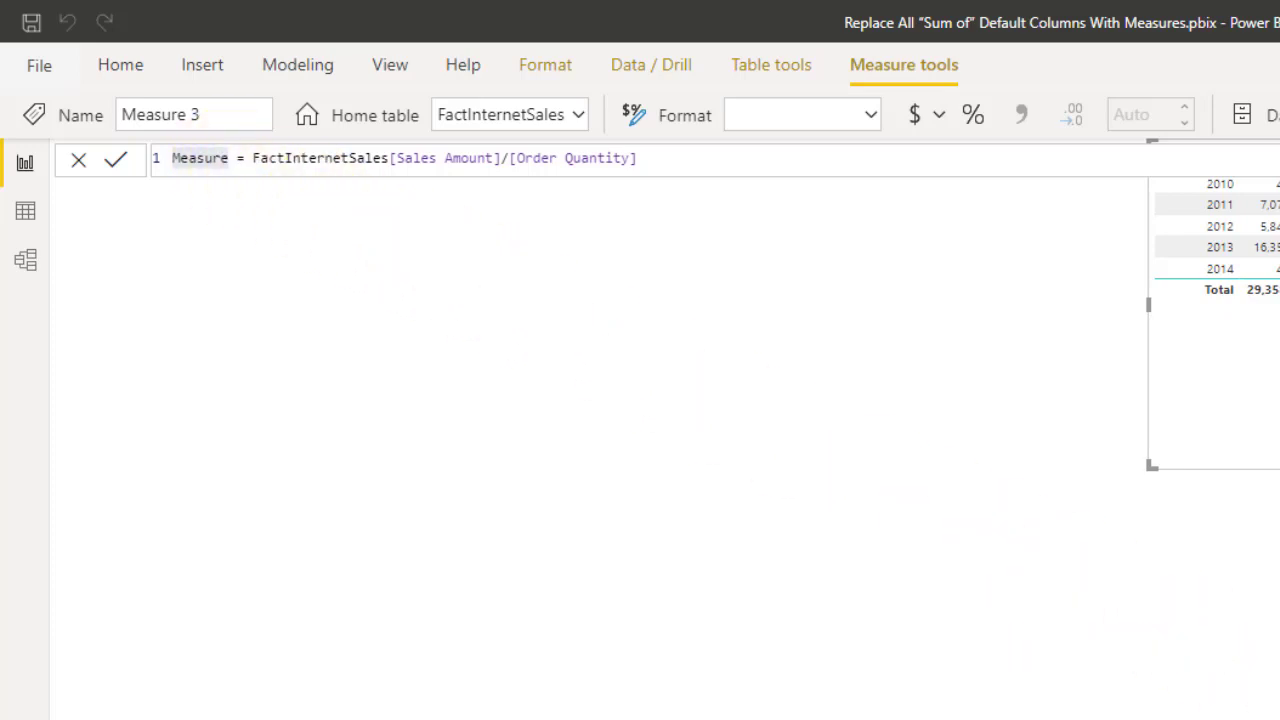
{"action": "double_click", "coordinate": [213, 158]}
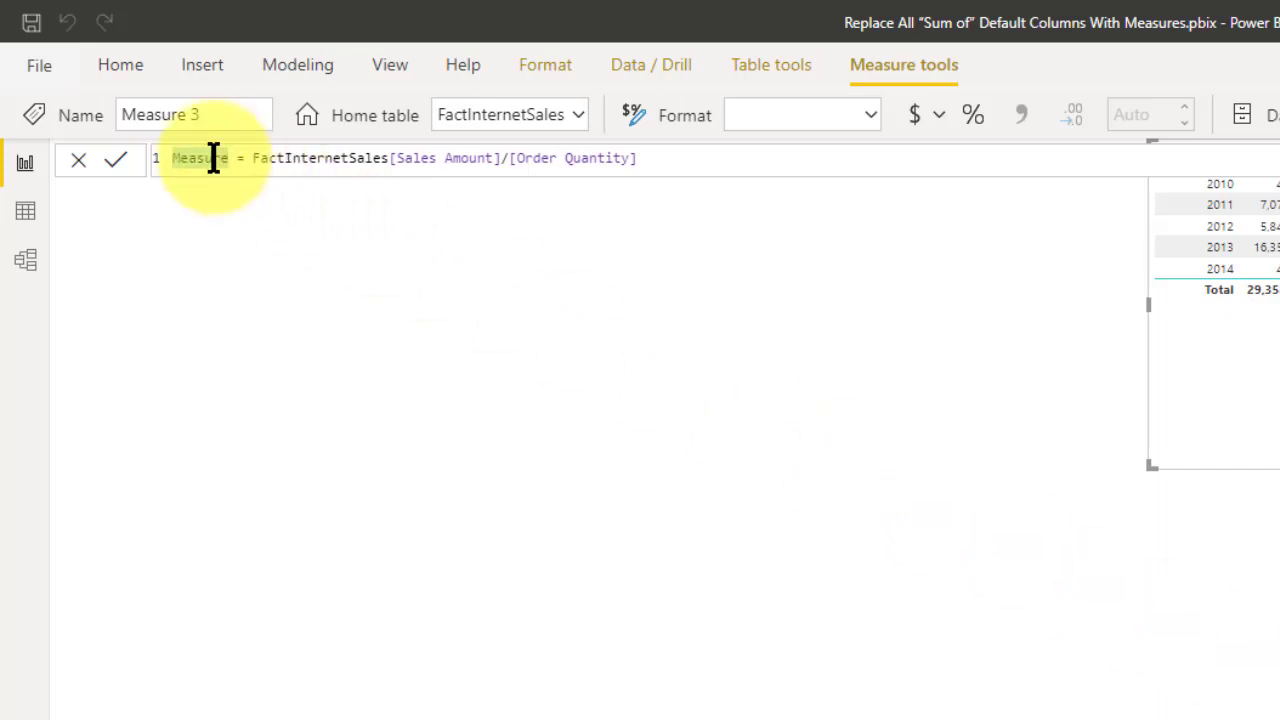
{"action": "type", "text": "Test Measure"}
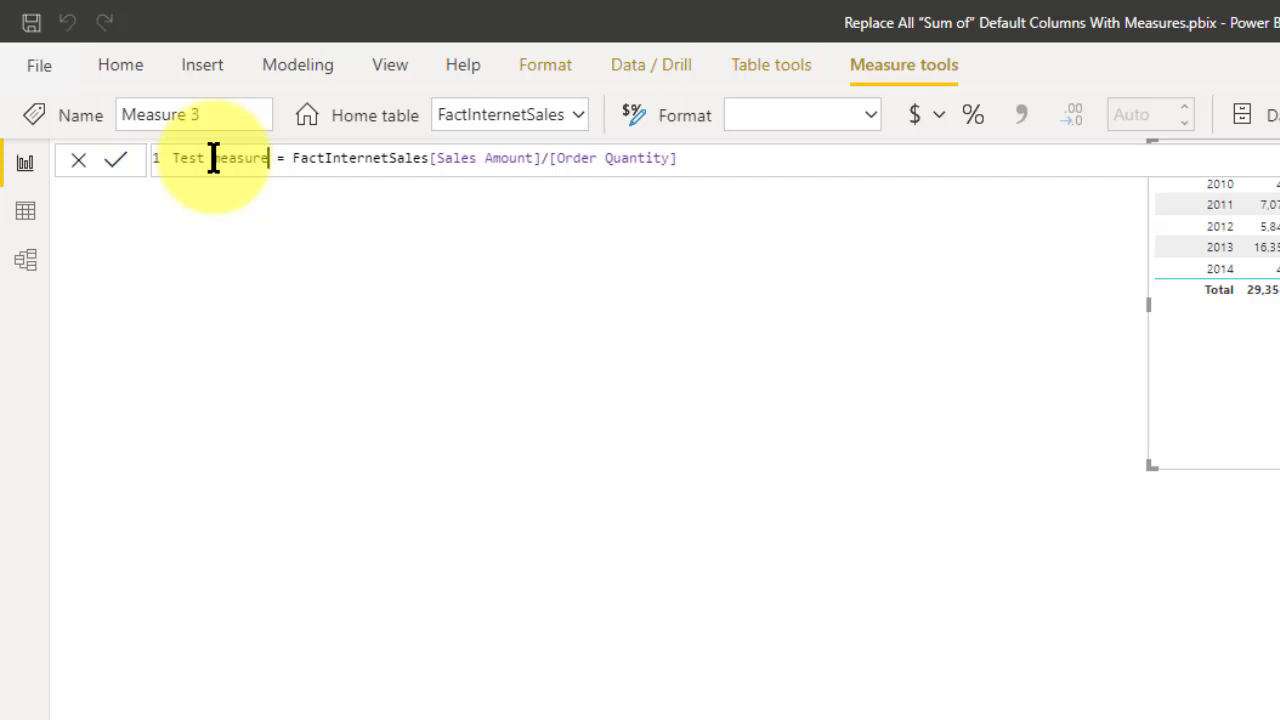
{"action": "left_click", "coordinate": [115, 160]}
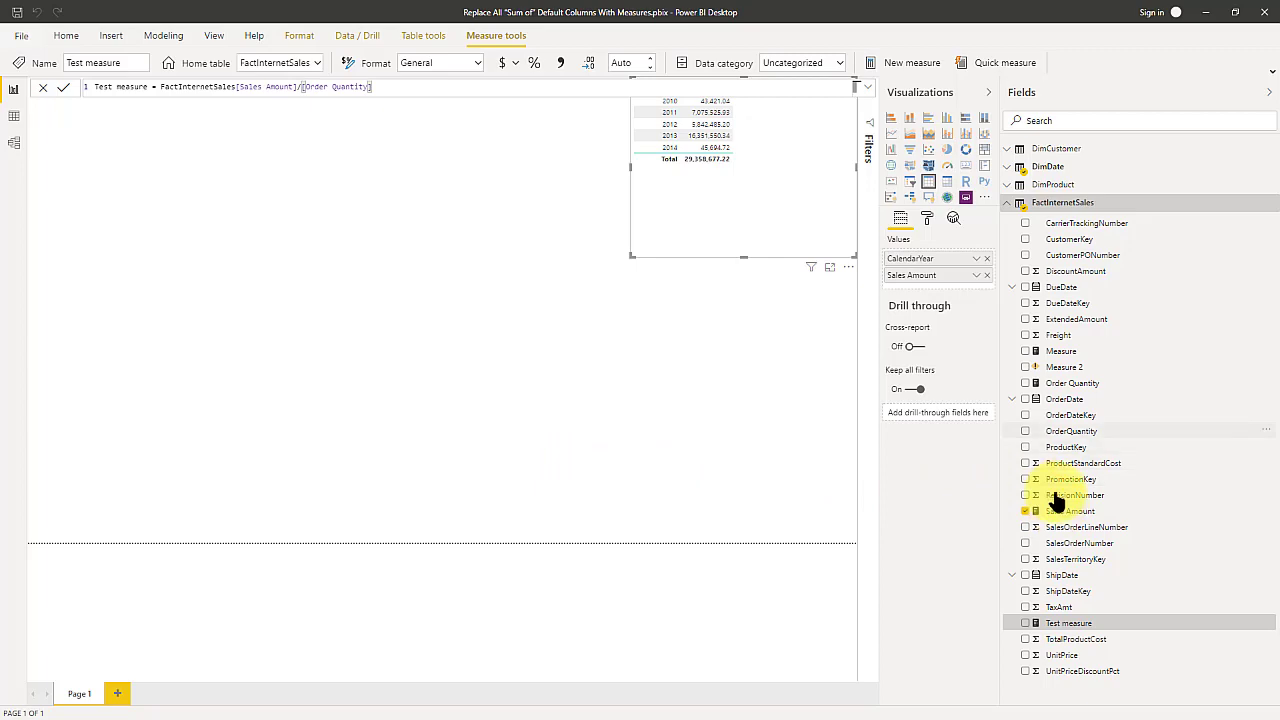
Step: Check the default summarization choices for the Freight column in FactInternetSales
{"action": "left_click", "coordinate": [1045, 337]}
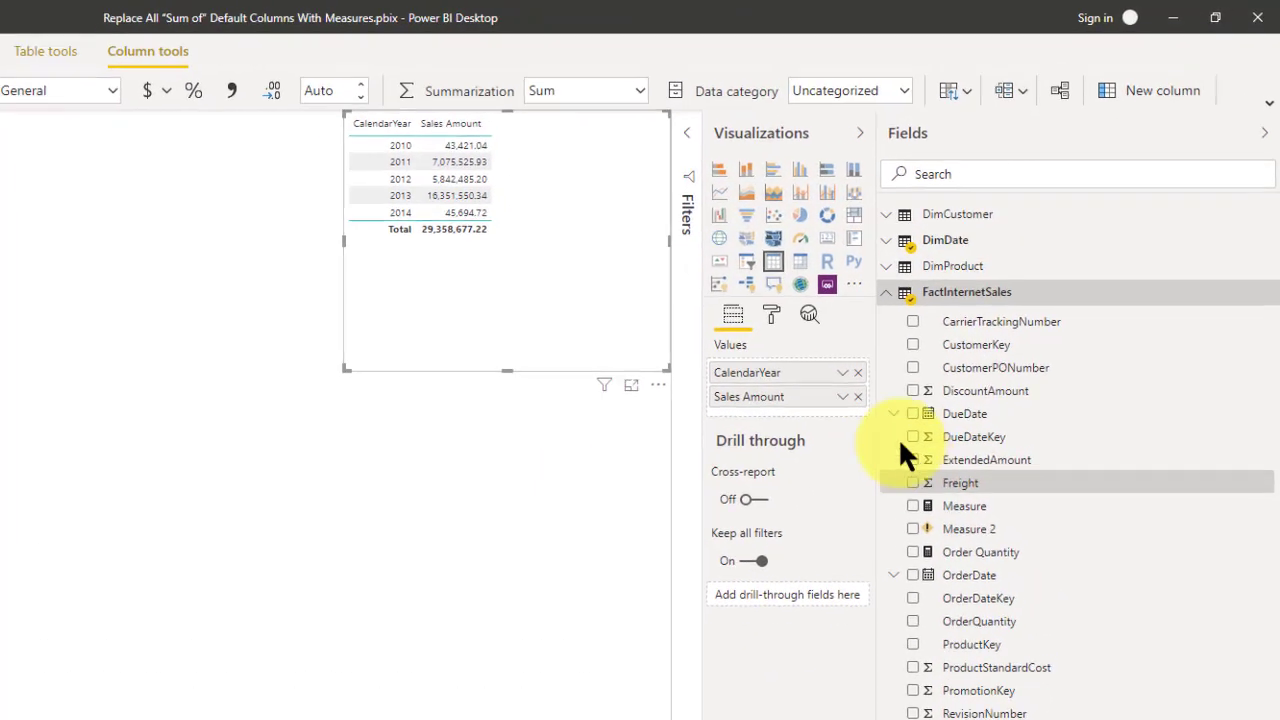
{"action": "left_click", "coordinate": [621, 90]}
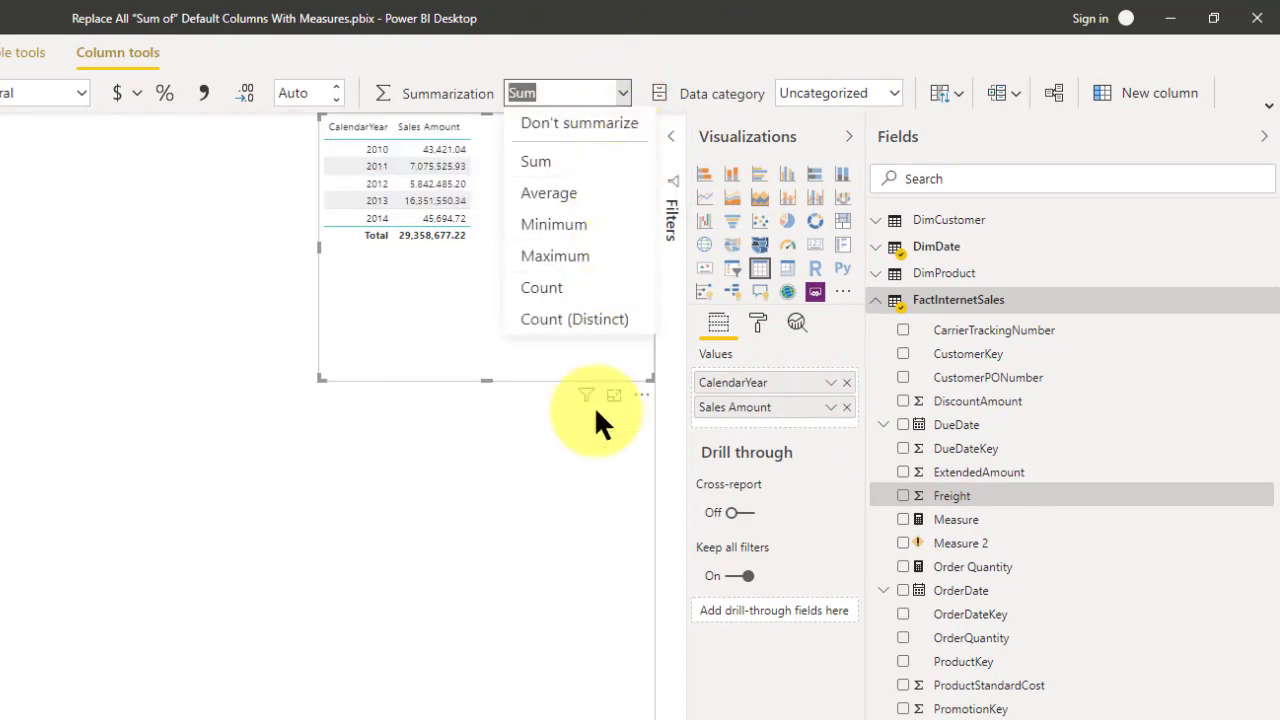
{"action": "left_click", "coordinate": [601, 618]}
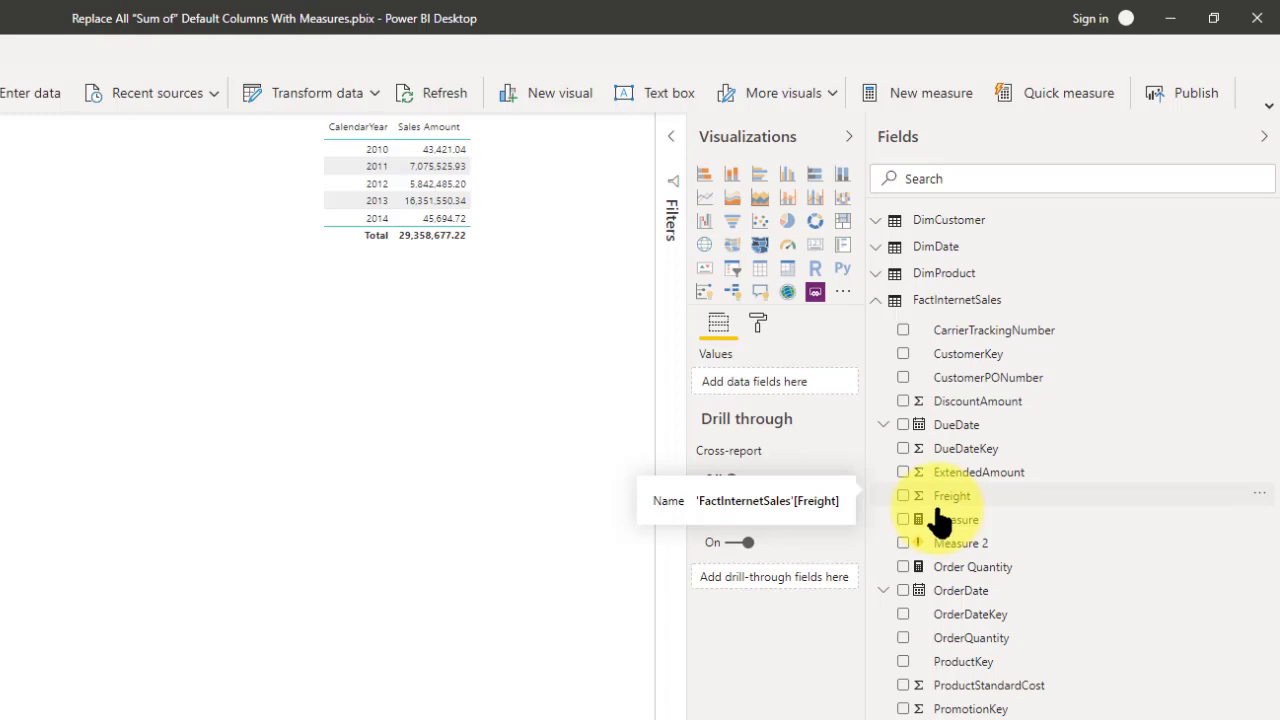
Step: Rename the Freight column to Row_Freight and set its default summarization to Don't summarize
{"action": "left_click", "coordinate": [948, 500]}
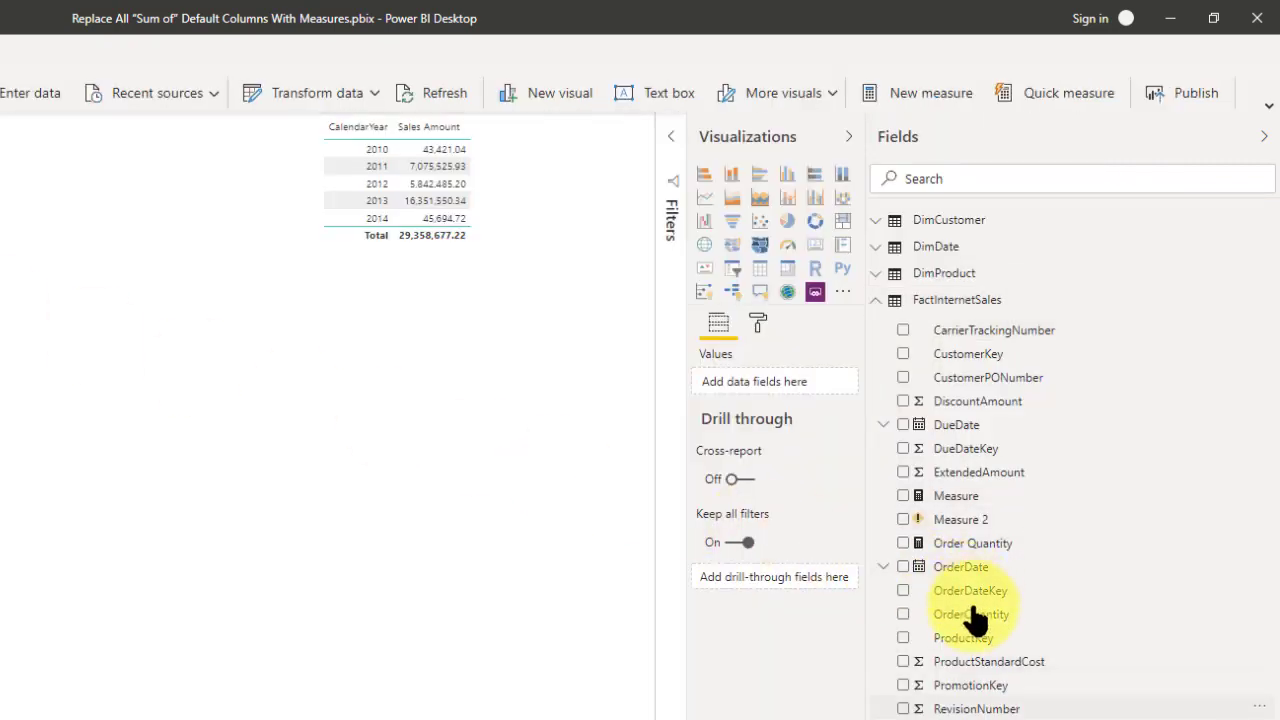
{"action": "left_click", "coordinate": [975, 708]}
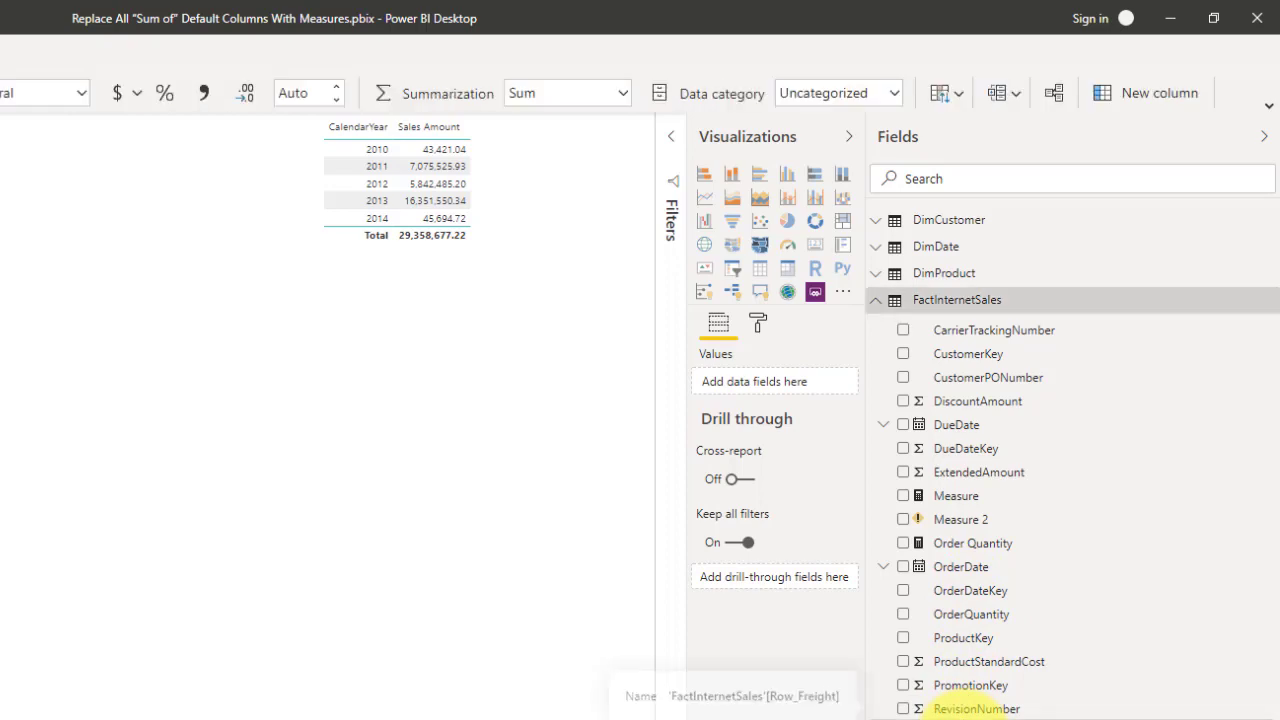
{"action": "left_click", "coordinate": [619, 90]}
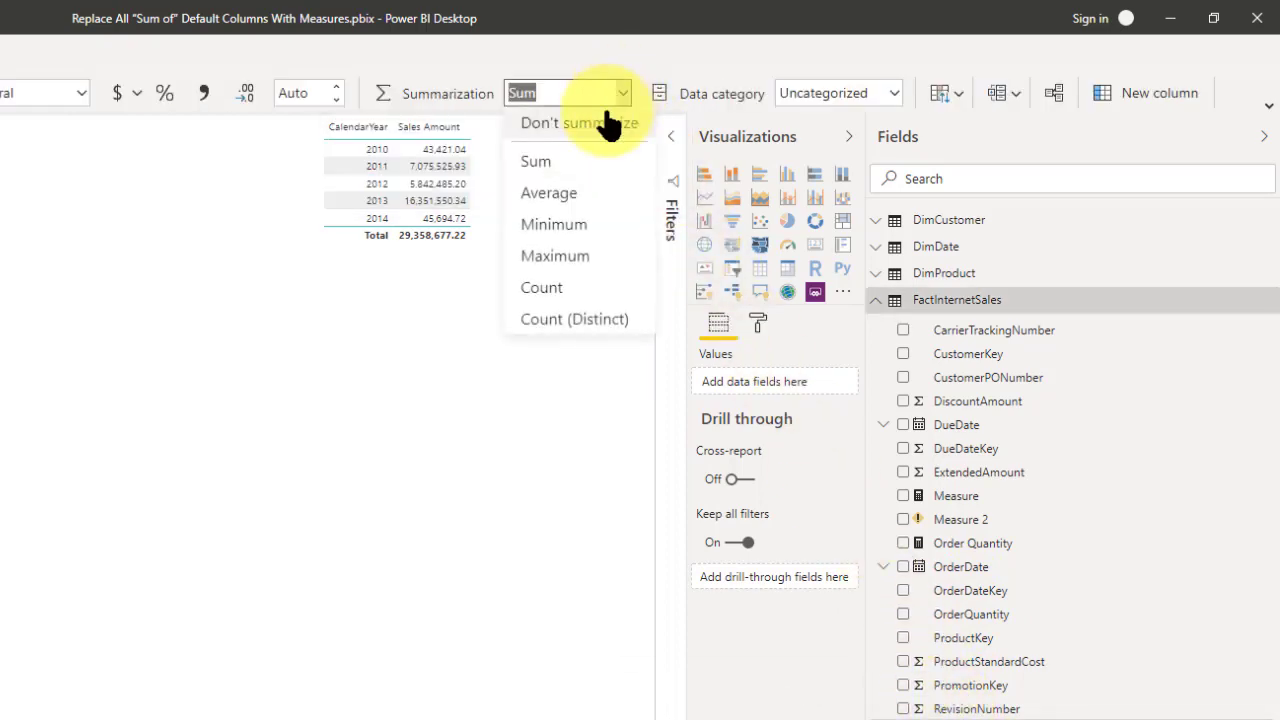
{"action": "key", "text": "Escape"}
{"action": "key", "text": "Up"}
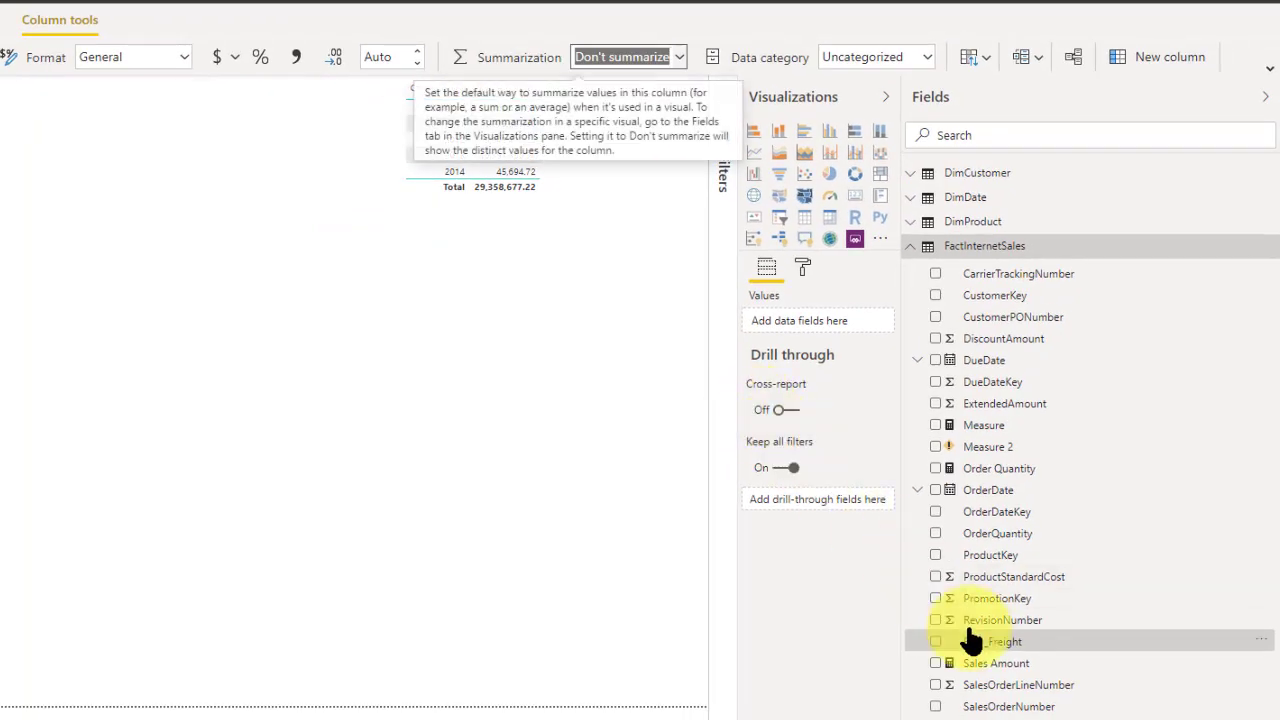
Step: Create a new measure in FactInternetSales defined as Freight = SUM(FactInternetSales[Row_Freight])
{"action": "right_click", "coordinate": [976, 245]}
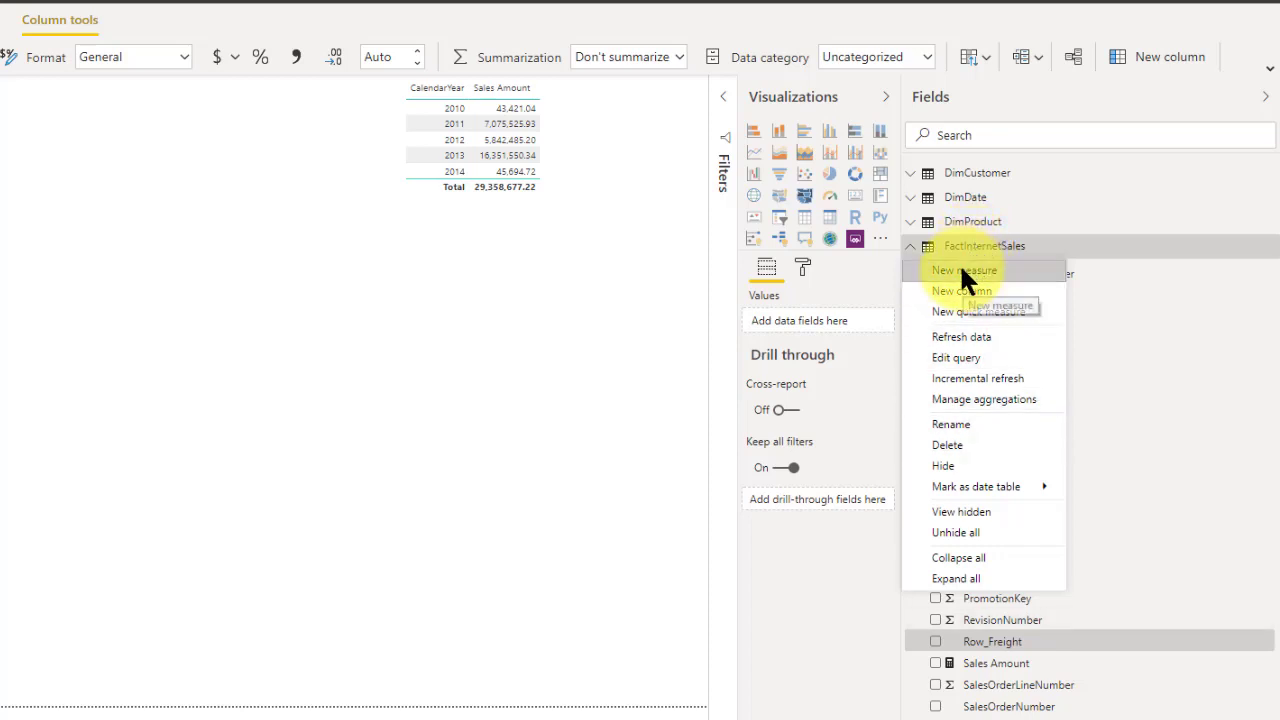
{"action": "left_click", "coordinate": [959, 263]}
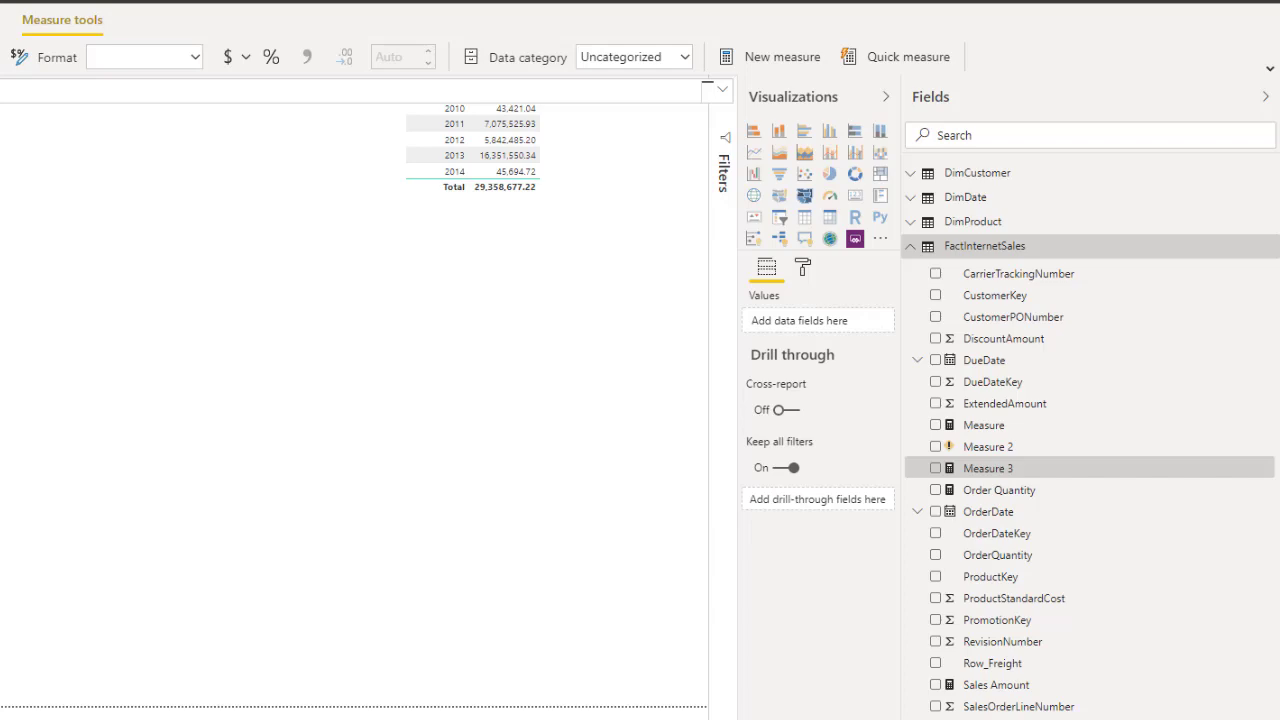
{"action": "type", "text": "ght = "}
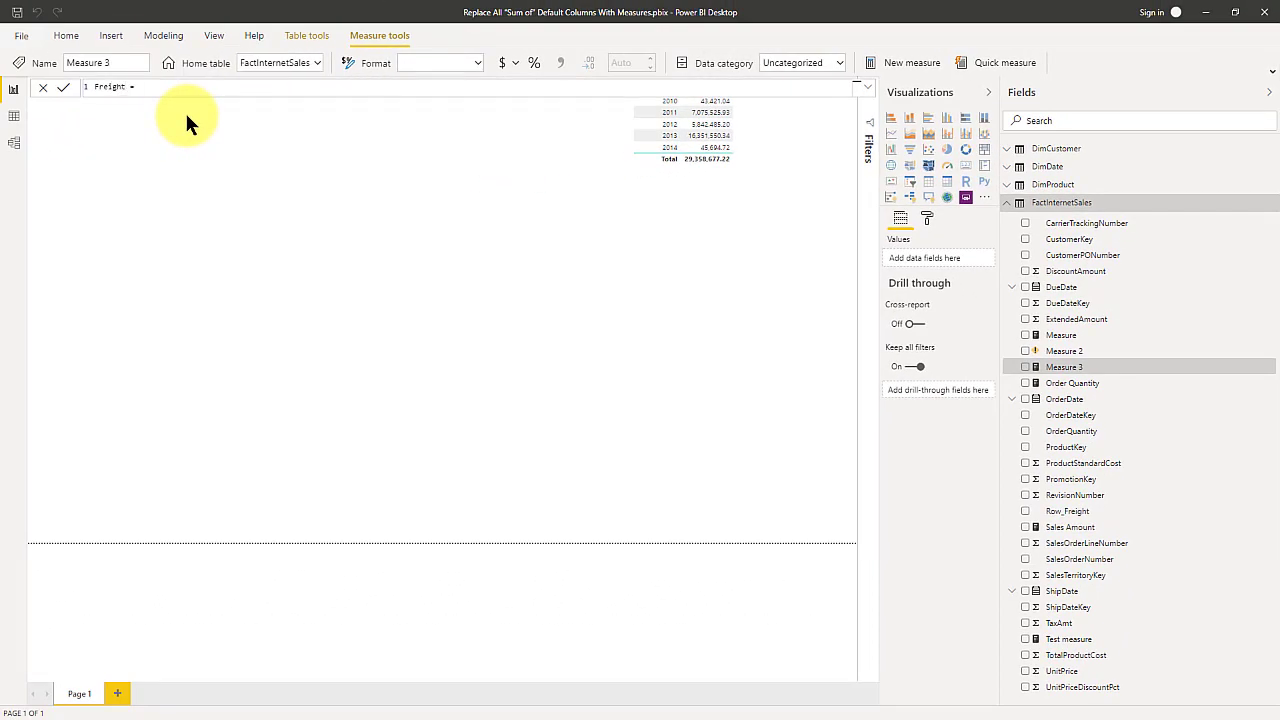
{"action": "type", "text": "SUM(ROW"}
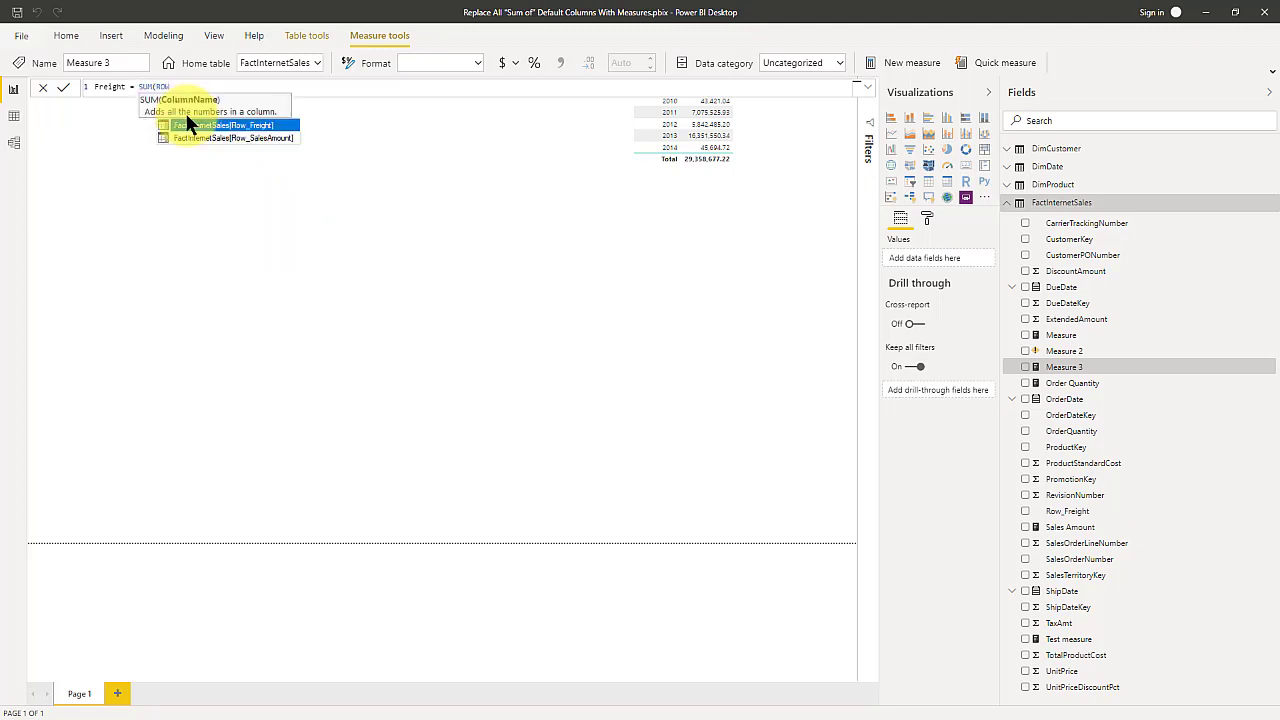
{"action": "left_click", "coordinate": [211, 125]}
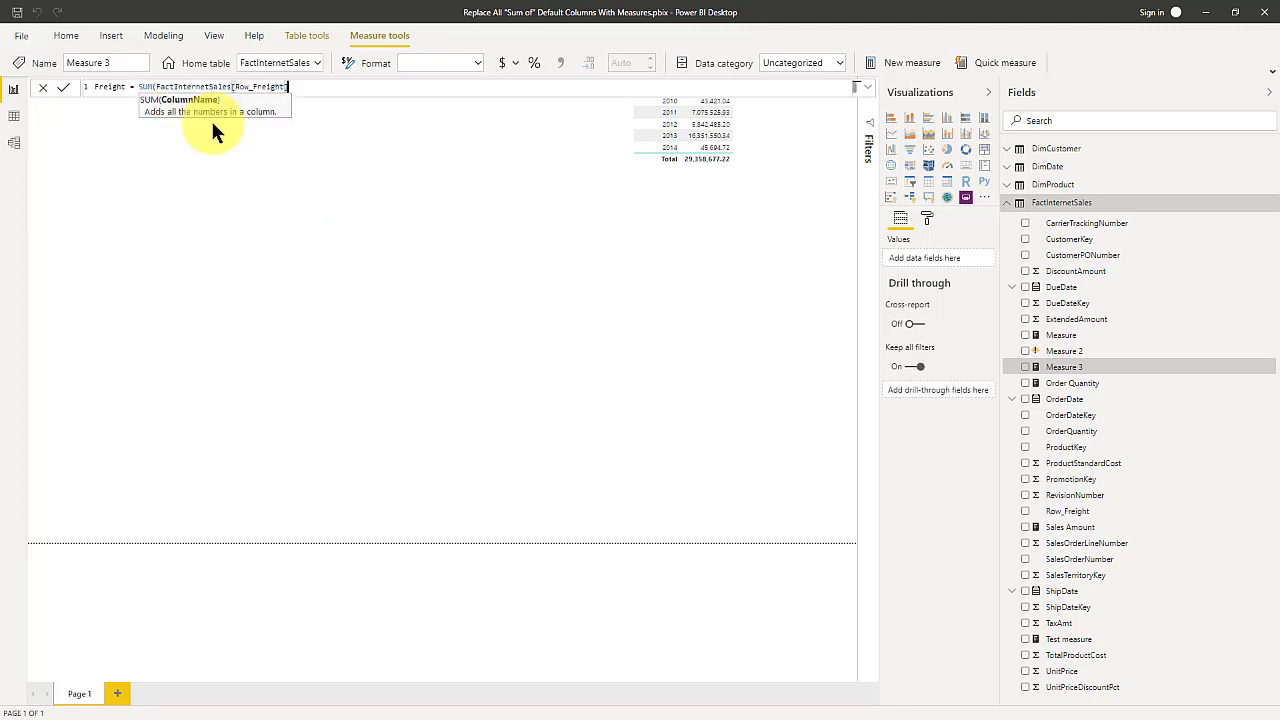
{"action": "type", "text": ")"}
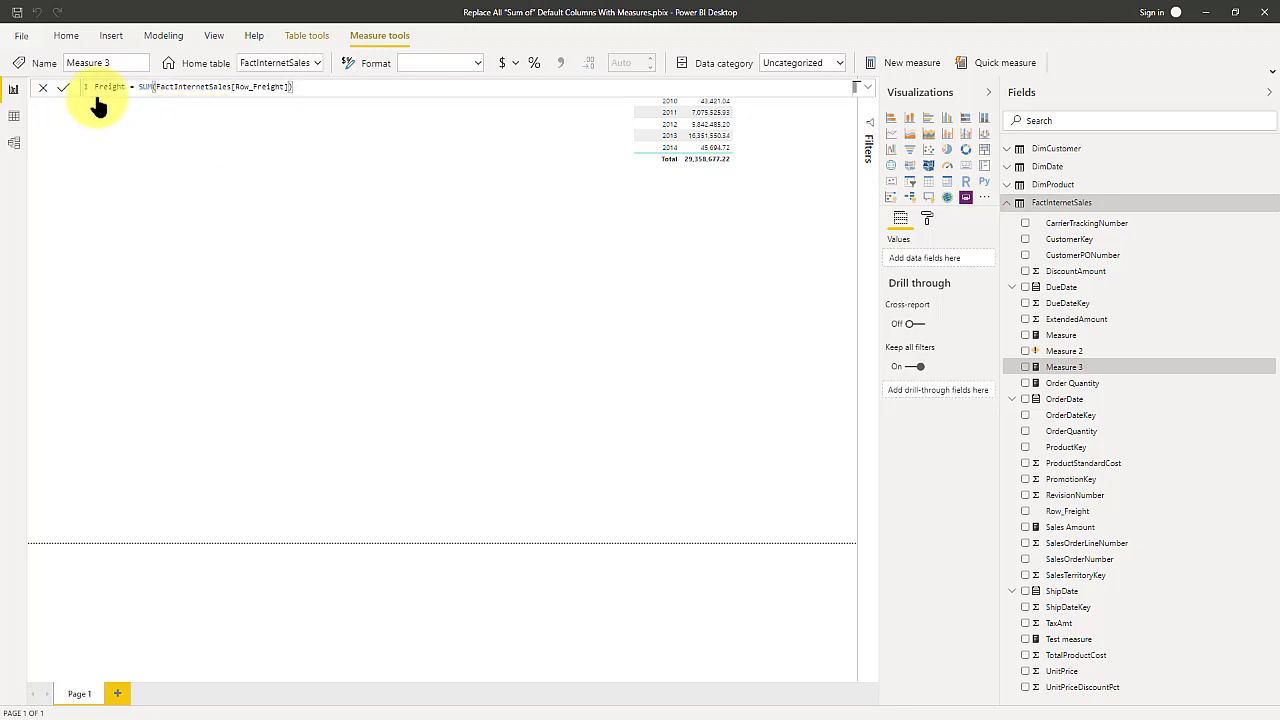
{"action": "left_click", "coordinate": [245, 173]}
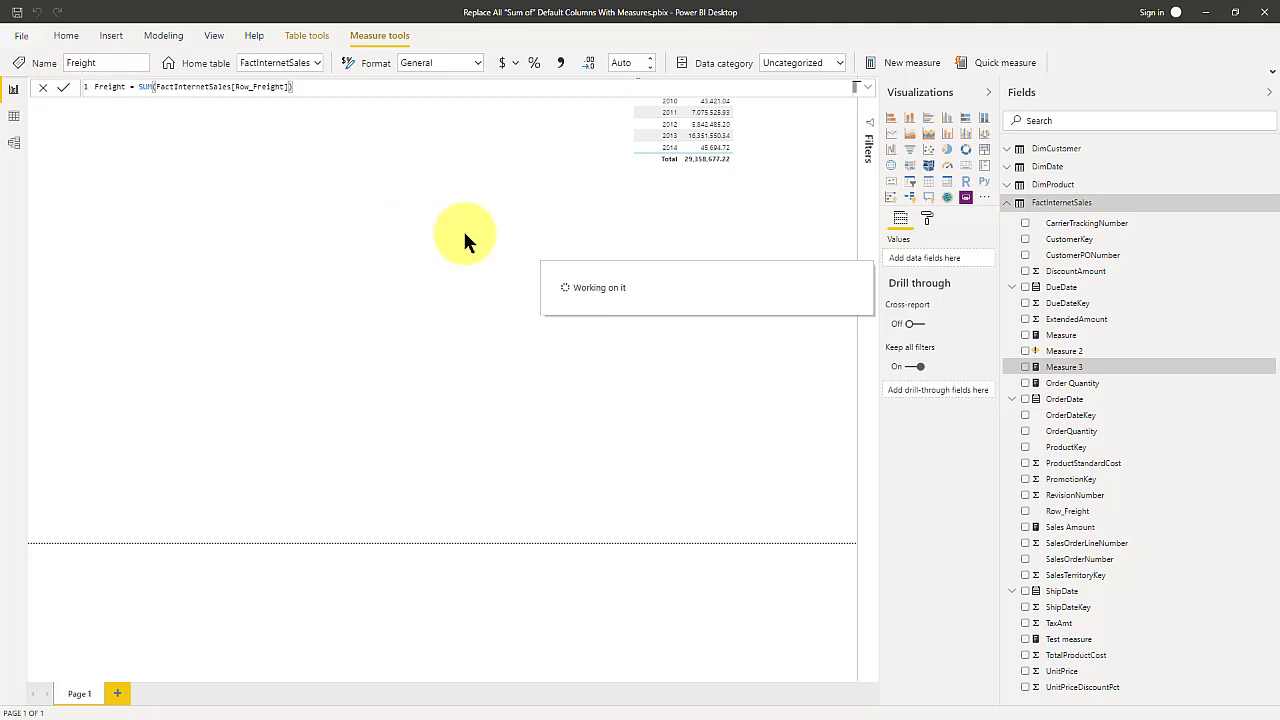
Step: Select the PromotionKey column in FactInternetSales to view its column settings
{"action": "left_click", "coordinate": [1065, 485]}
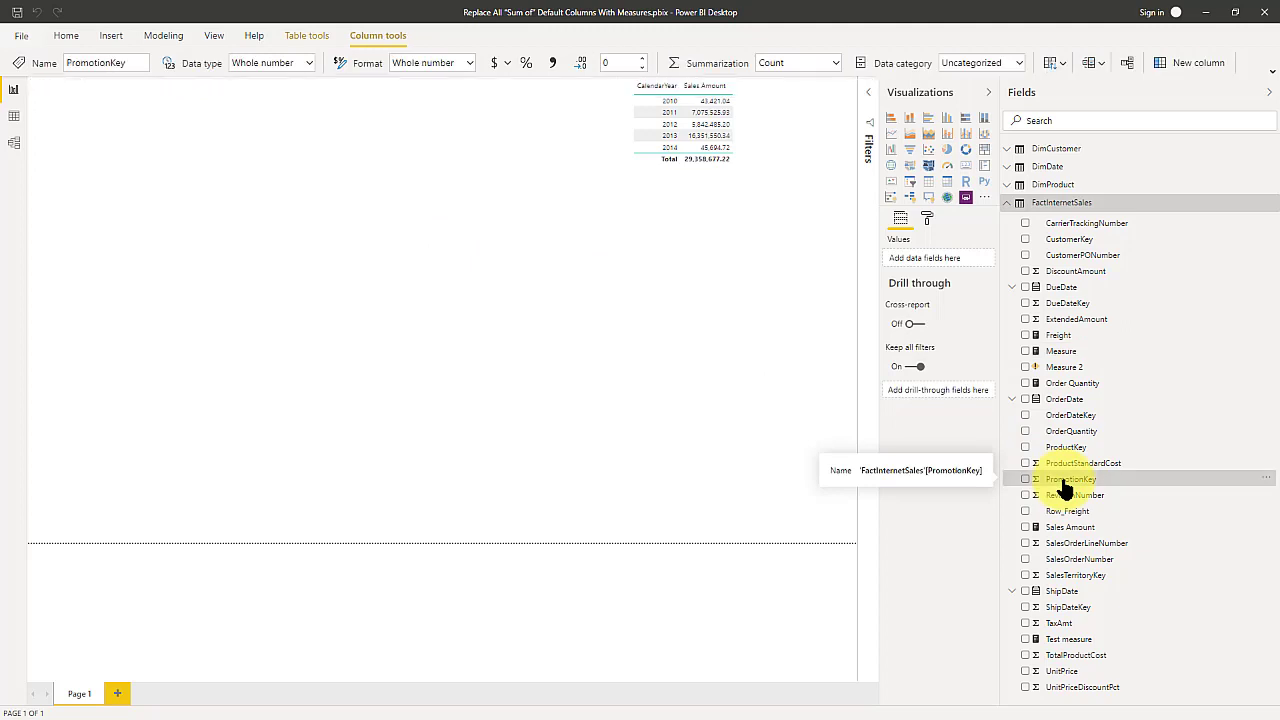